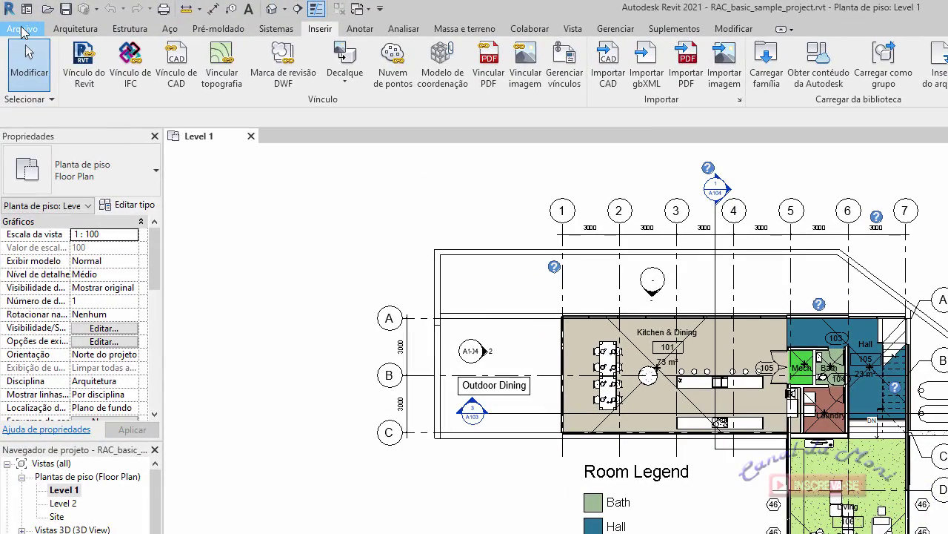
Step: Browse the Portuguese family library under Open > Family, cancel, then open Autodesk's Revit 2021 content page
{"action": "left_click", "coordinate": [23, 30]}
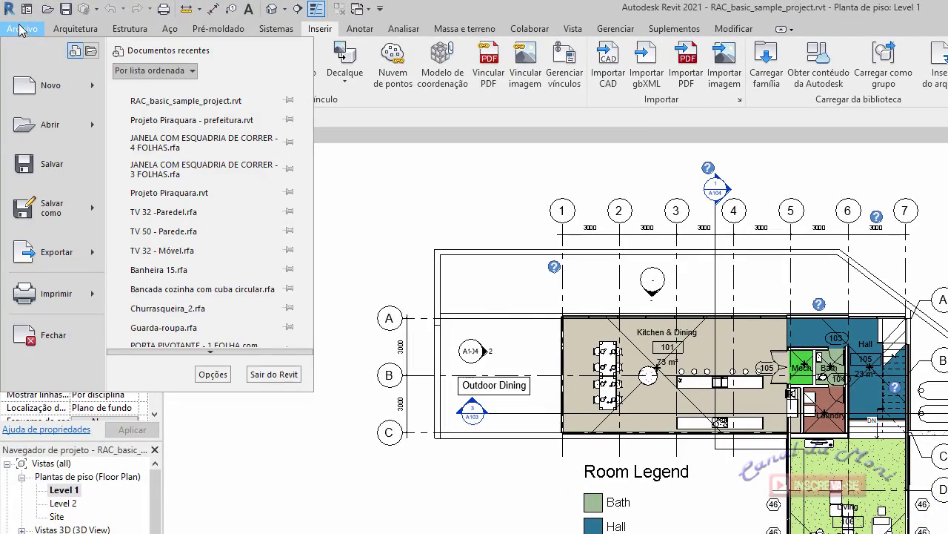
{"action": "mouse_move", "coordinate": [51, 125]}
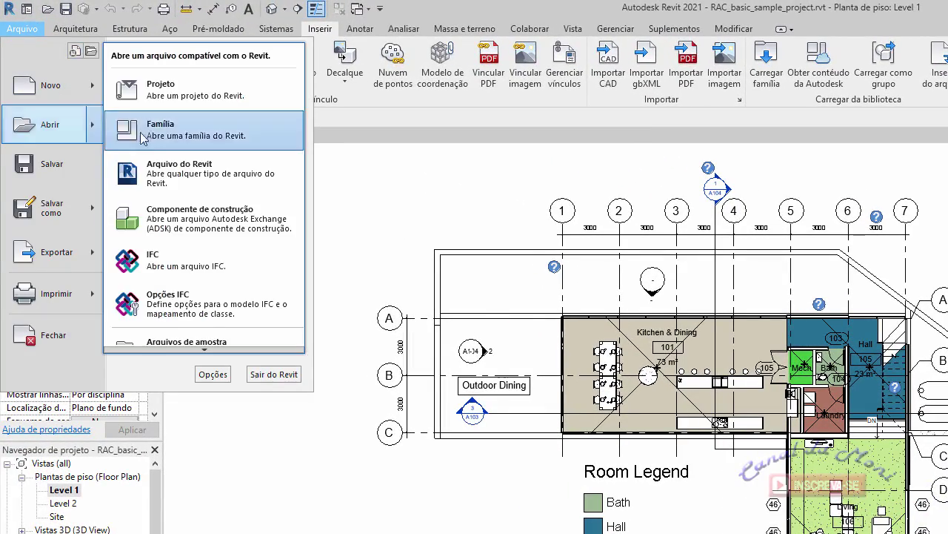
{"action": "left_click", "coordinate": [143, 132]}
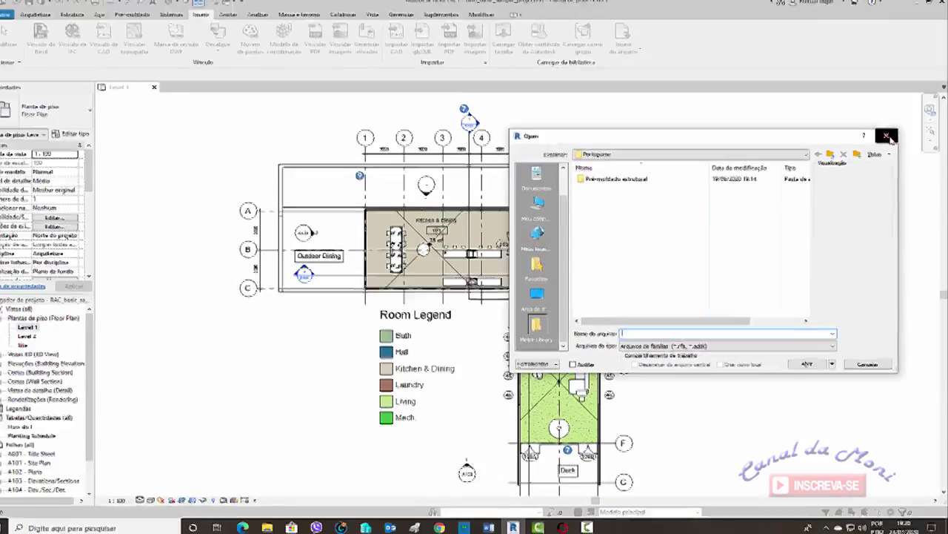
{"action": "left_click", "coordinate": [889, 137]}
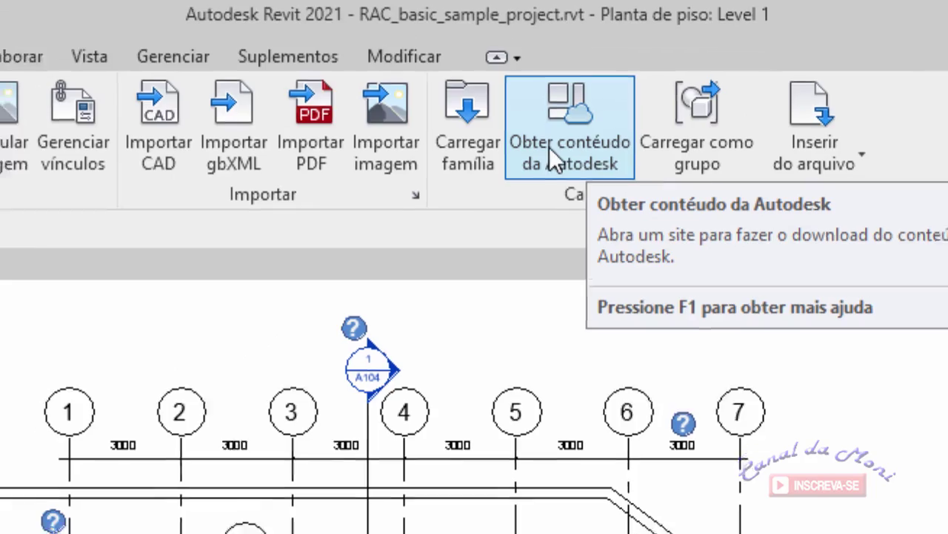
{"action": "left_click", "coordinate": [549, 148]}
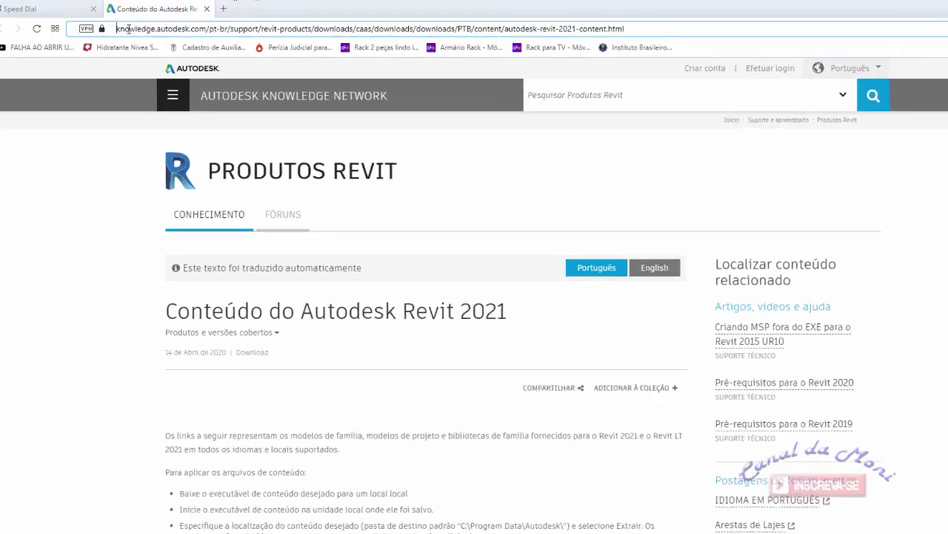
Step: Select the page address, then scroll down to the RVT2021_PTB_FamTemplates_Templates.exe and RVT2021_PTB_Libraries.exe downloads
{"action": "left_click_drag", "start_coordinate": [131, 24], "coordinate": [569, 25]}
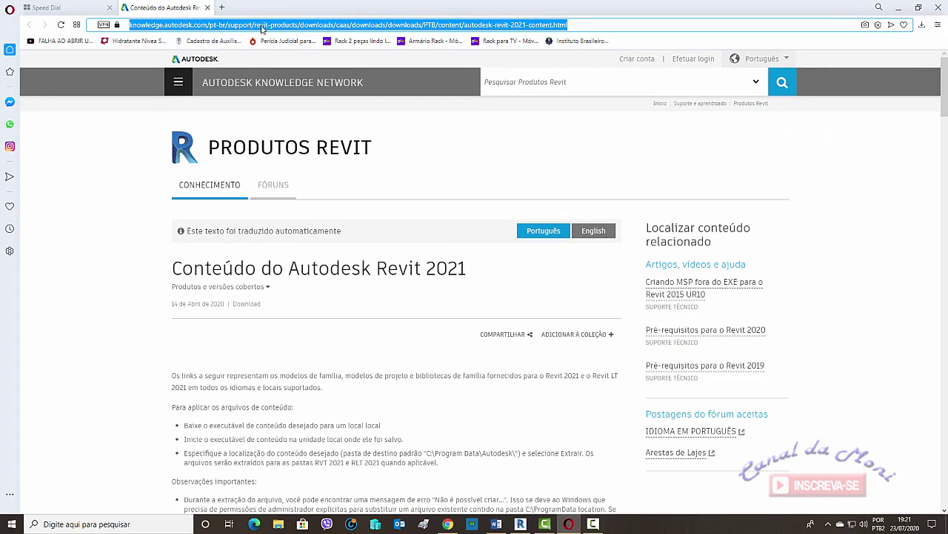
{"action": "scroll", "coordinate": [364, 233], "scroll_direction": "down", "scroll_amount": 1}
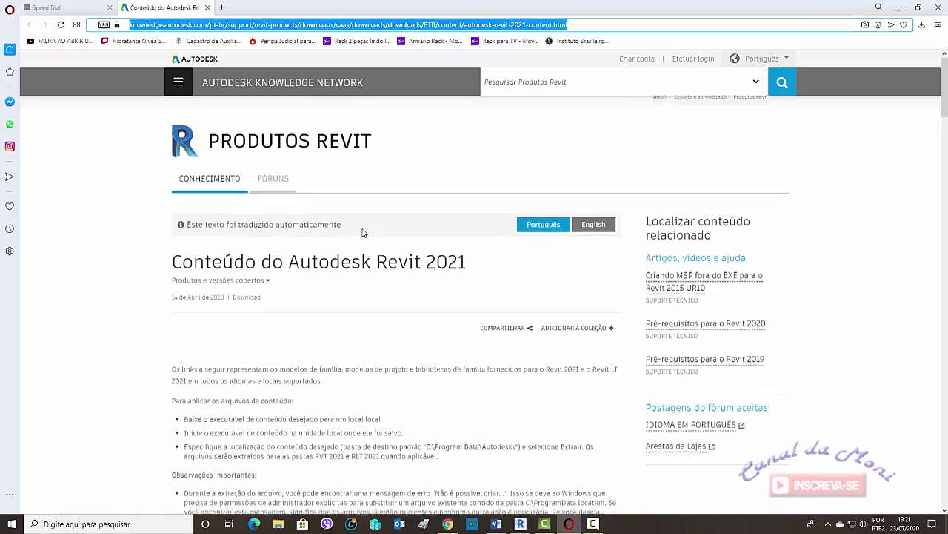
{"action": "left_click", "coordinate": [336, 259]}
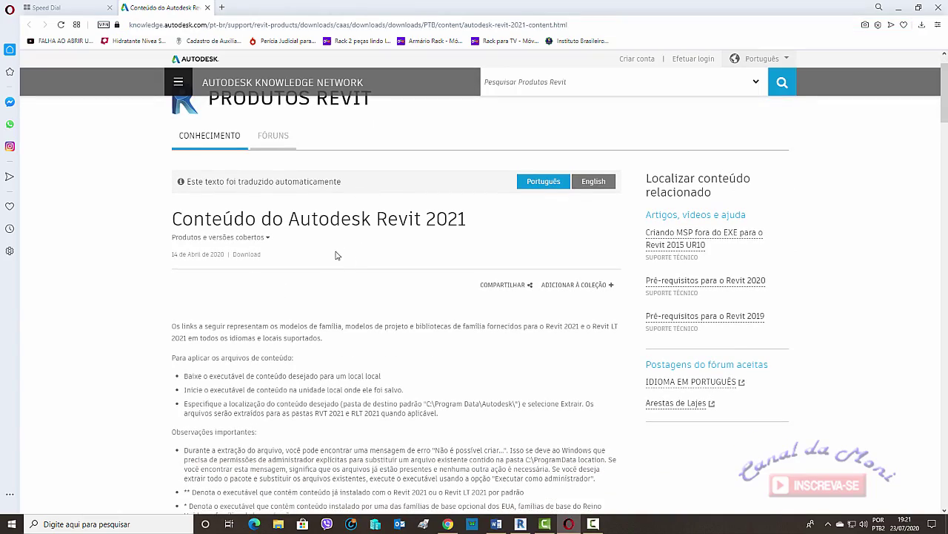
{"action": "scroll", "coordinate": [336, 255], "scroll_direction": "down", "scroll_amount": 2}
{"action": "scroll", "coordinate": [335, 255], "scroll_direction": "down", "scroll_amount": 2}
{"action": "scroll", "coordinate": [335, 222], "scroll_direction": "down", "scroll_amount": 2}
{"action": "scroll", "coordinate": [334, 194], "scroll_direction": "down", "scroll_amount": 1}
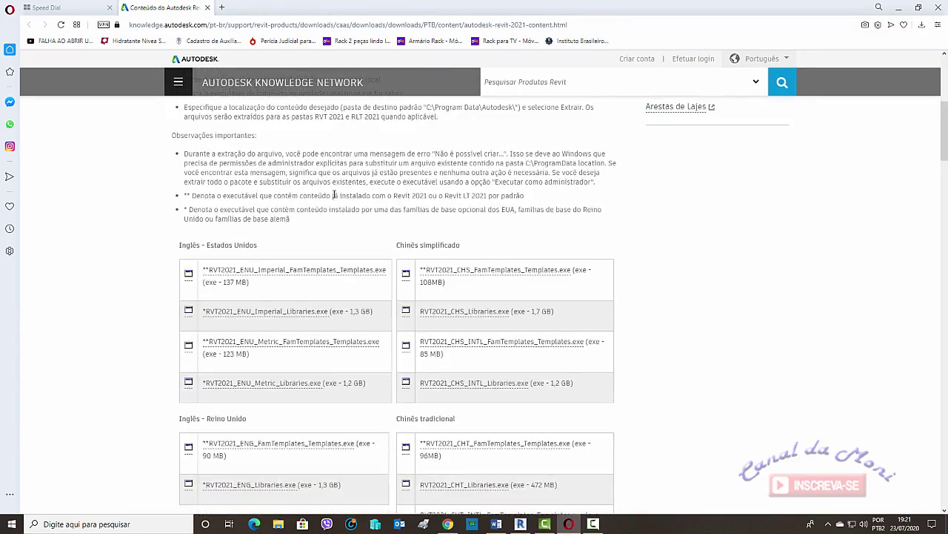
{"action": "scroll", "coordinate": [334, 195], "scroll_direction": "down", "scroll_amount": 1}
{"action": "scroll", "coordinate": [336, 161], "scroll_direction": "down", "scroll_amount": 1}
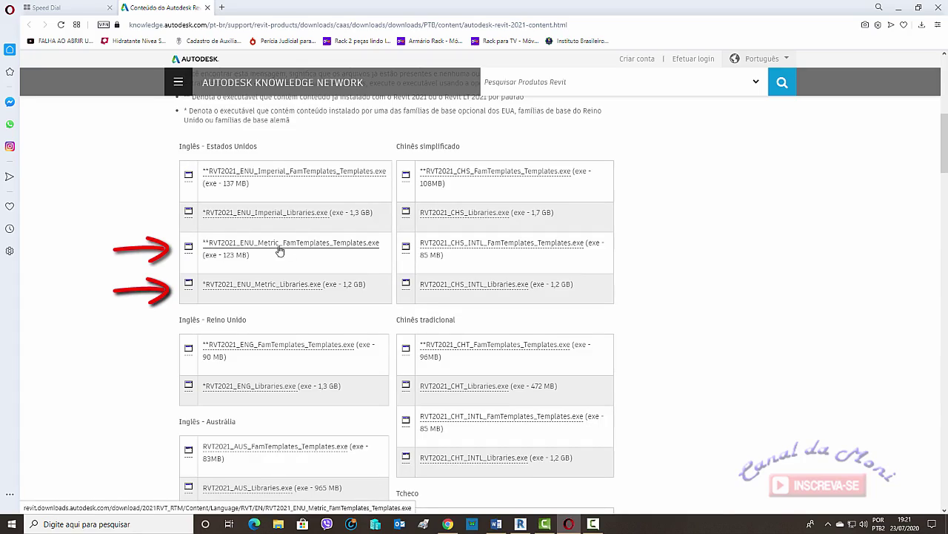
{"action": "scroll", "coordinate": [317, 271], "scroll_direction": "down", "scroll_amount": 3}
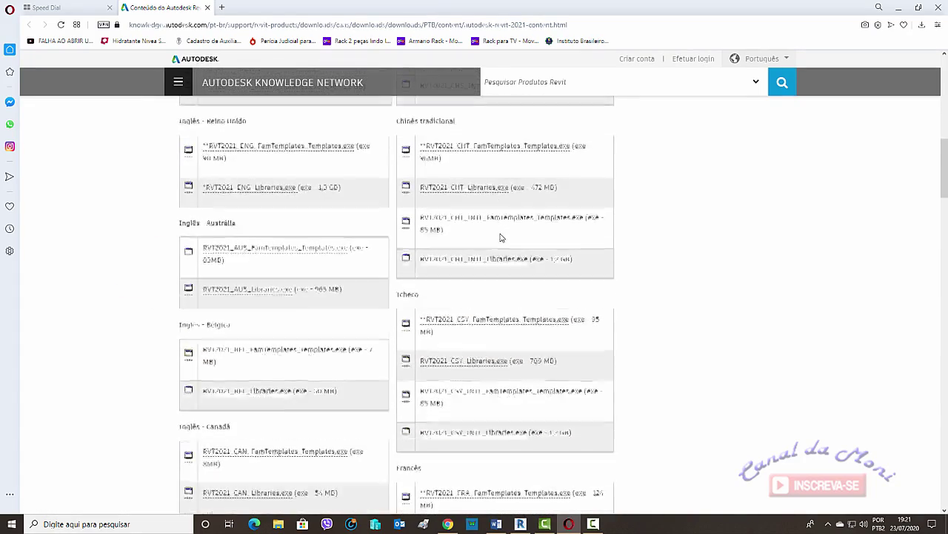
{"action": "scroll", "coordinate": [500, 237], "scroll_direction": "down", "scroll_amount": 2}
{"action": "scroll", "coordinate": [500, 237], "scroll_direction": "down", "scroll_amount": 2}
{"action": "scroll", "coordinate": [500, 238], "scroll_direction": "down", "scroll_amount": 2}
{"action": "scroll", "coordinate": [500, 237], "scroll_direction": "down", "scroll_amount": 2}
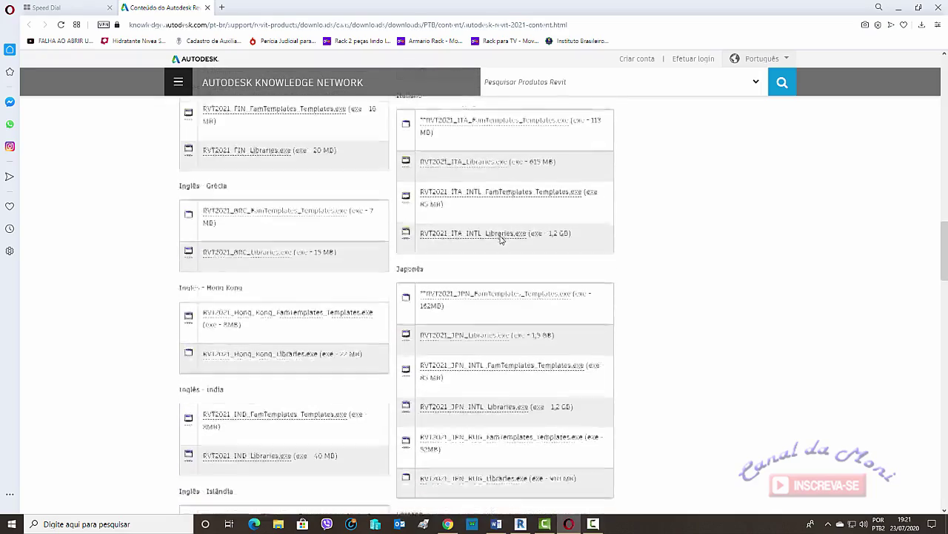
{"action": "scroll", "coordinate": [501, 237], "scroll_direction": "down", "scroll_amount": 2}
{"action": "scroll", "coordinate": [500, 237], "scroll_direction": "down", "scroll_amount": 2}
{"action": "scroll", "coordinate": [501, 237], "scroll_direction": "down", "scroll_amount": 2}
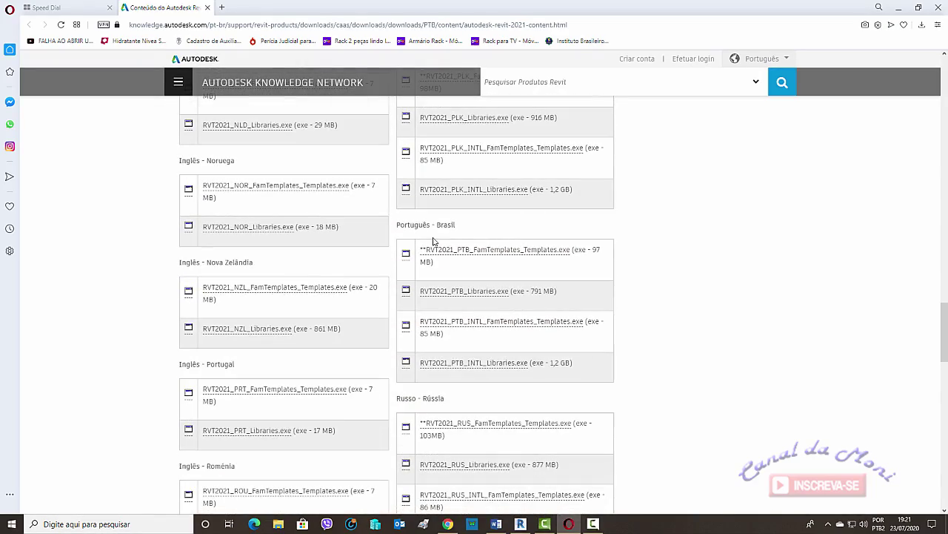
{"action": "scroll", "coordinate": [471, 233], "scroll_direction": "down", "scroll_amount": 1}
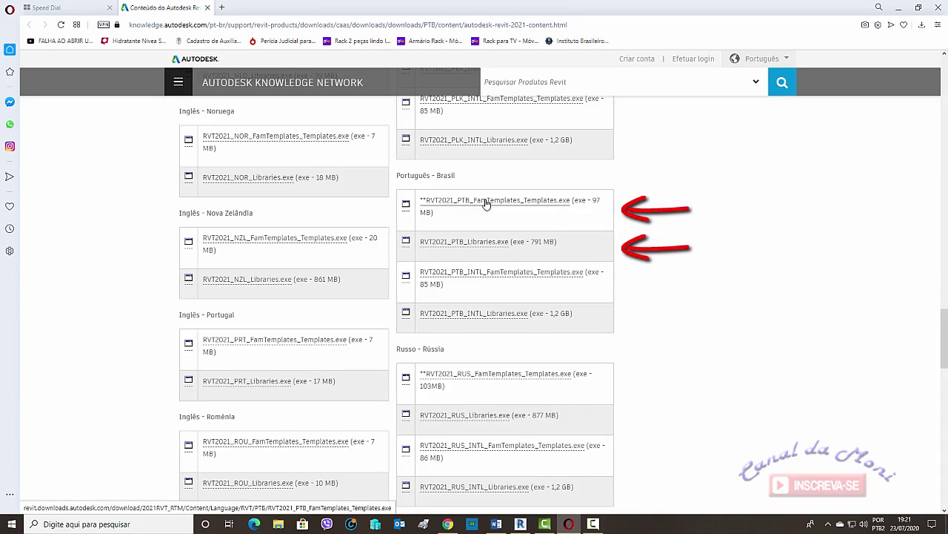
Step: Save RVT2021_PTB_FamTemplates_Templates.exe into a new Documentos folder named 'Arquivos Revit 2021'
{"action": "left_click", "coordinate": [486, 201]}
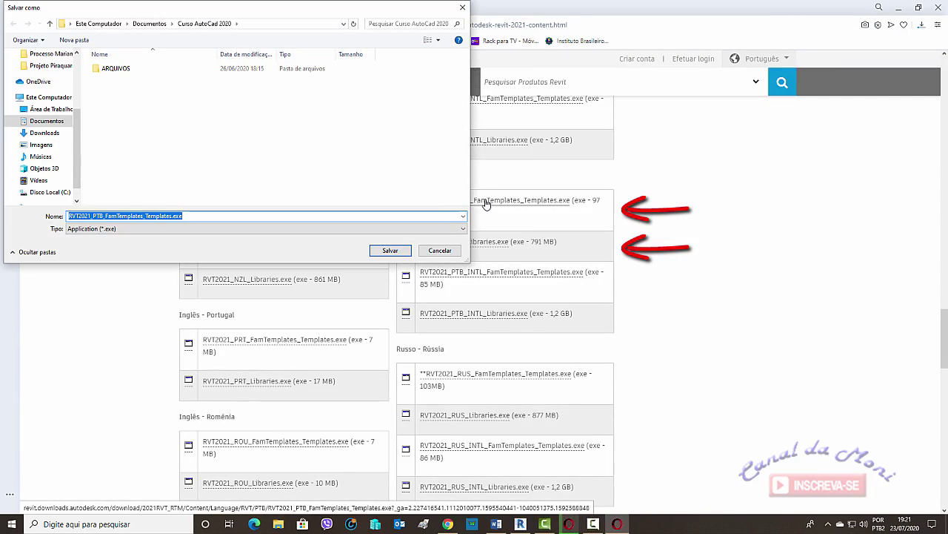
{"action": "left_click", "coordinate": [56, 125]}
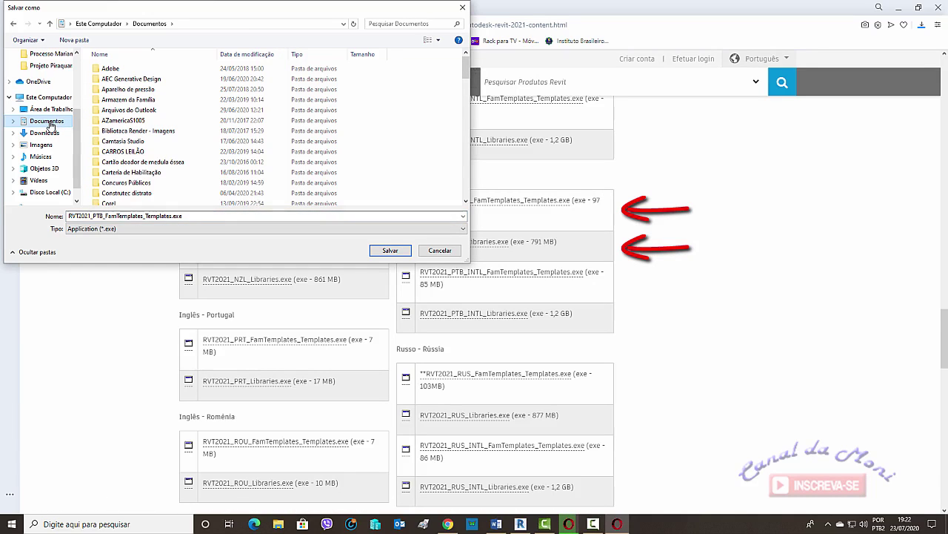
{"action": "left_click", "coordinate": [74, 40]}
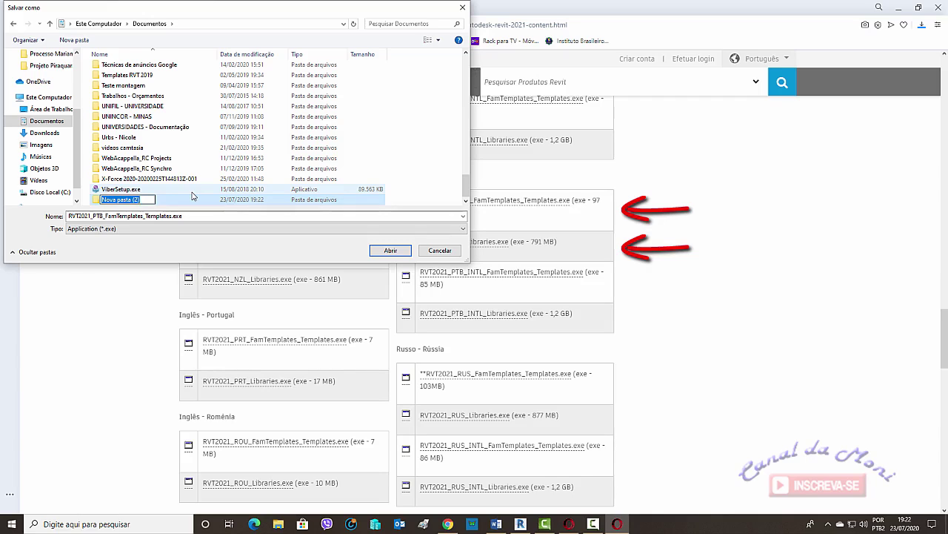
{"action": "type", "text": "Arquiv"}
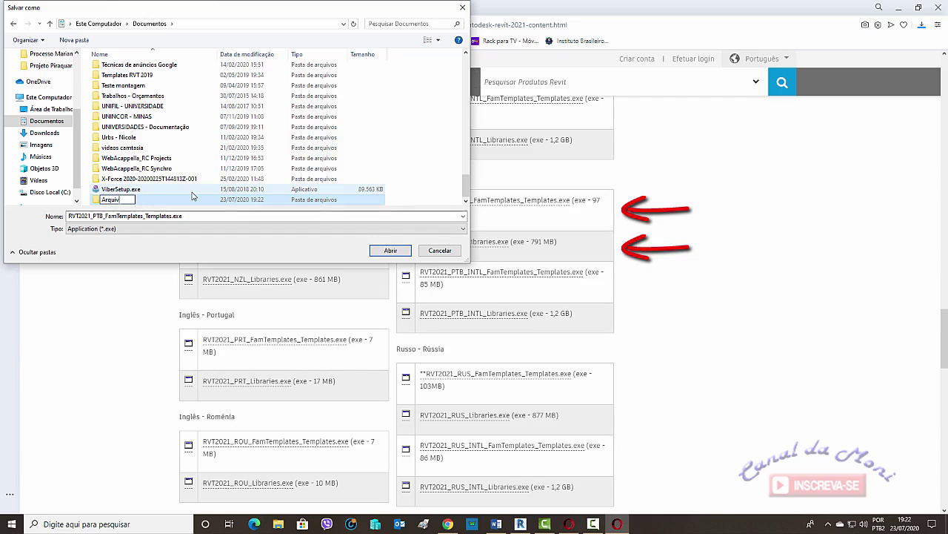
{"action": "type", "text": "os Revit 2021"}
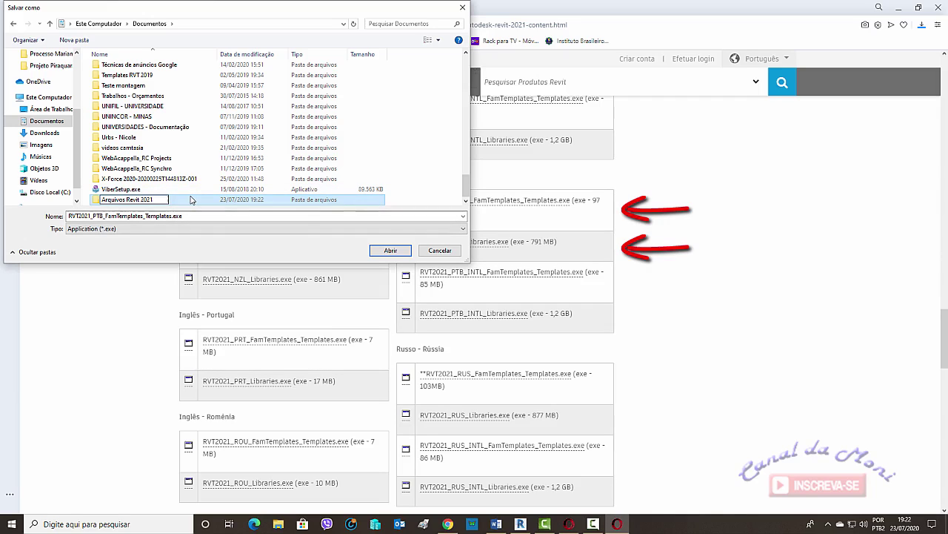
{"action": "key", "text": "ctrl+a"}
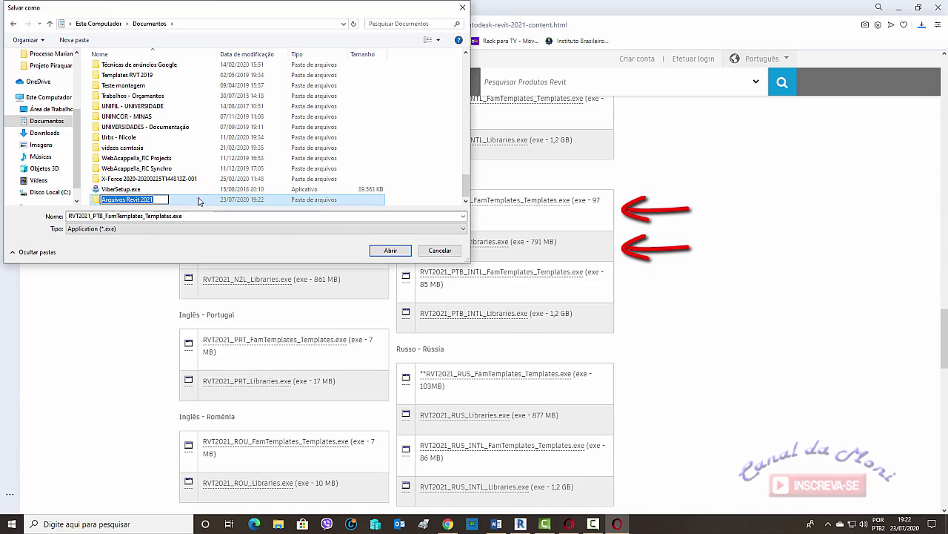
{"action": "left_click", "coordinate": [390, 251]}
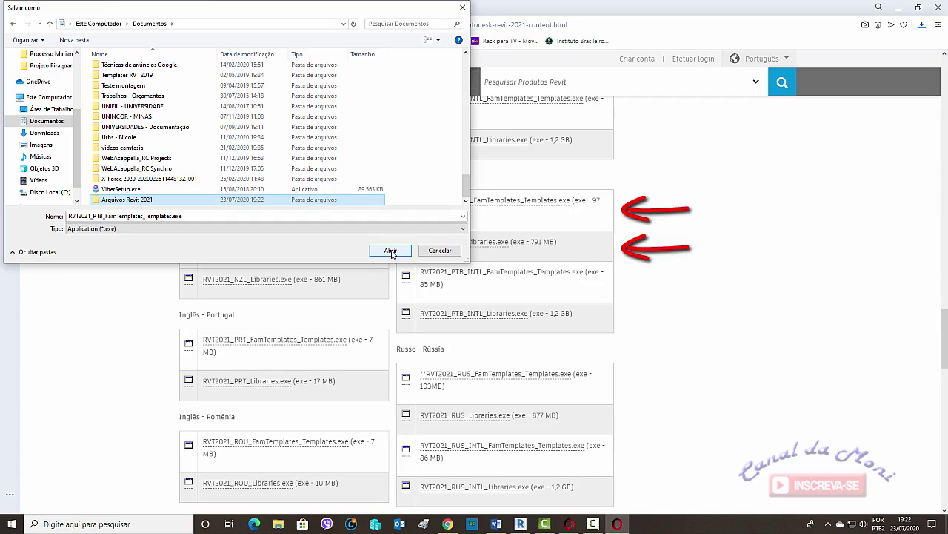
{"action": "left_click", "coordinate": [390, 251]}
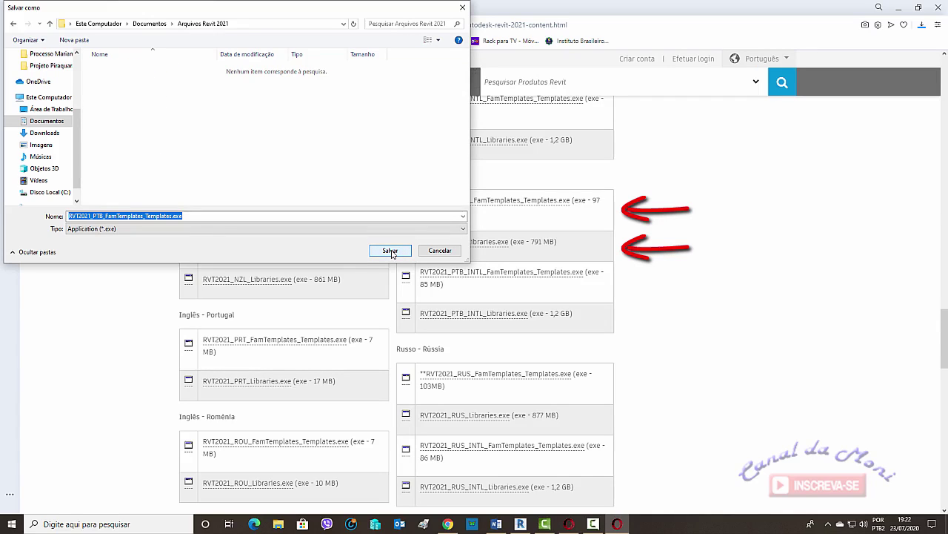
{"action": "left_click", "coordinate": [390, 252]}
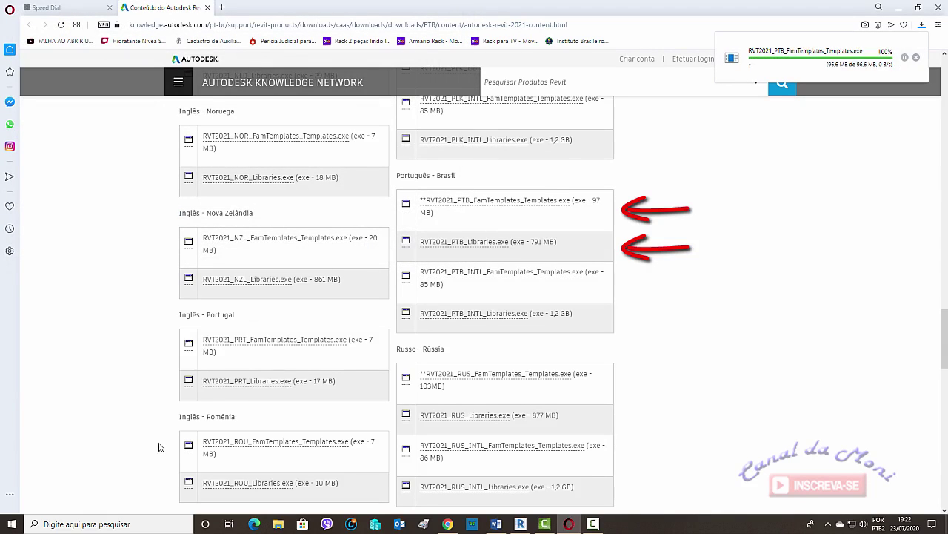
Step: Download RVT2021_PTB_Libraries.exe (791 MB) into the Arquivos Revit 2021 folder
{"action": "left_click", "coordinate": [478, 242]}
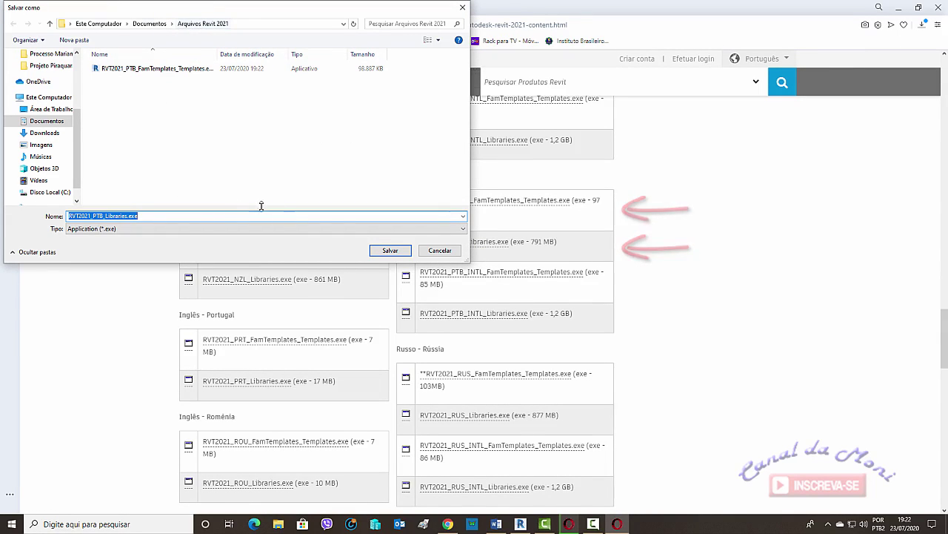
{"action": "left_click", "coordinate": [381, 249]}
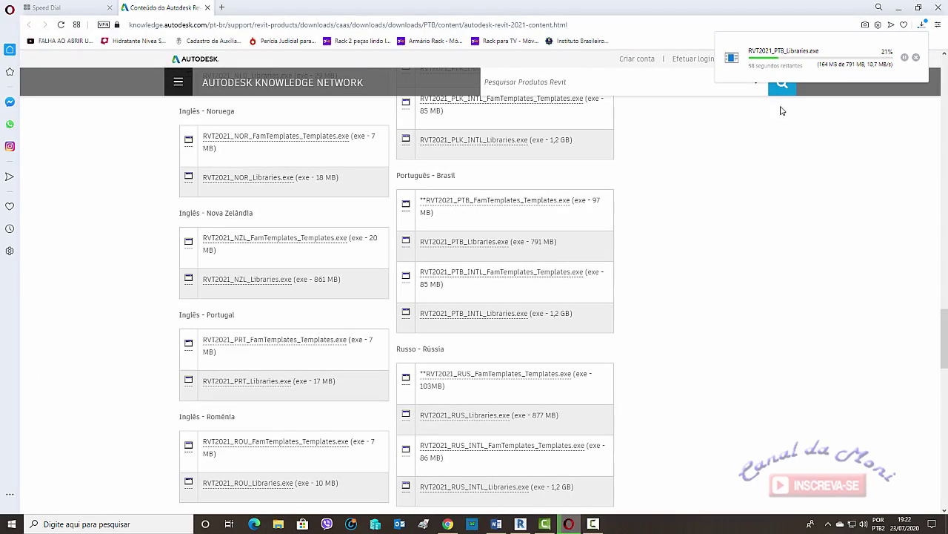
Step: Scroll back to the top and copy the page title 'Conteúdo do Autodesk Revit 2021'
{"action": "scroll", "coordinate": [689, 274], "scroll_direction": "up", "scroll_amount": 1}
{"action": "scroll", "coordinate": [686, 269], "scroll_direction": "up", "scroll_amount": 3}
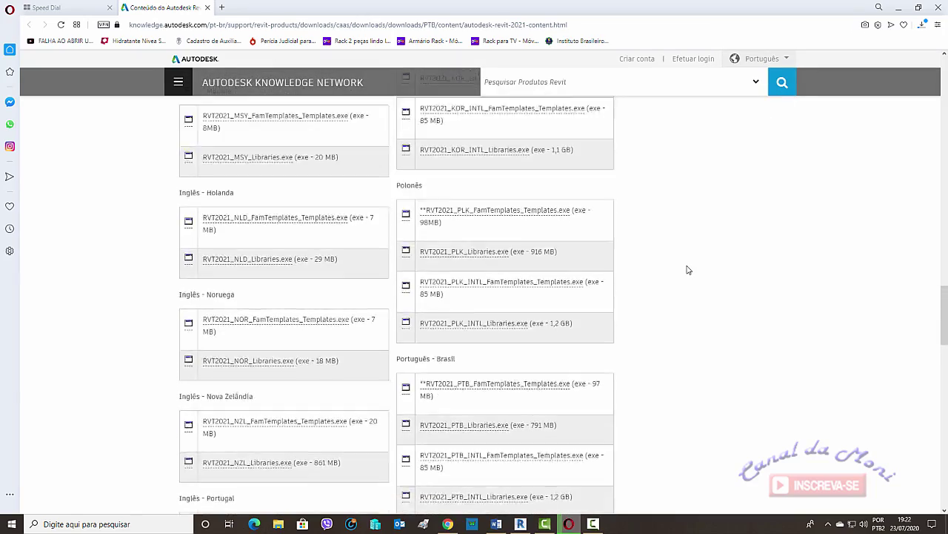
{"action": "scroll", "coordinate": [686, 269], "scroll_direction": "up", "scroll_amount": 3}
{"action": "scroll", "coordinate": [687, 270], "scroll_direction": "up", "scroll_amount": 3}
{"action": "scroll", "coordinate": [688, 269], "scroll_direction": "up", "scroll_amount": 3}
{"action": "scroll", "coordinate": [687, 270], "scroll_direction": "up", "scroll_amount": 3}
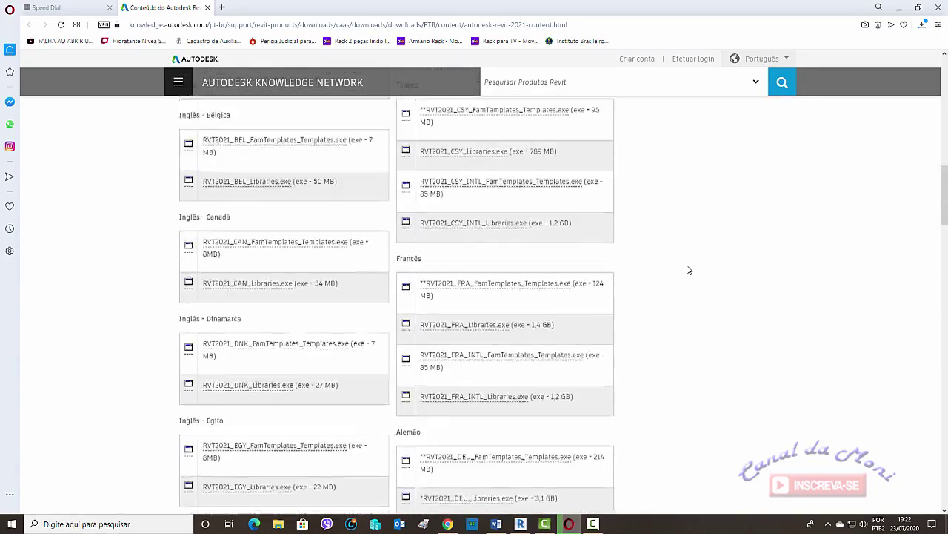
{"action": "scroll", "coordinate": [687, 270], "scroll_direction": "up", "scroll_amount": 3}
{"action": "scroll", "coordinate": [689, 269], "scroll_direction": "up", "scroll_amount": 3}
{"action": "scroll", "coordinate": [690, 269], "scroll_direction": "up", "scroll_amount": 3}
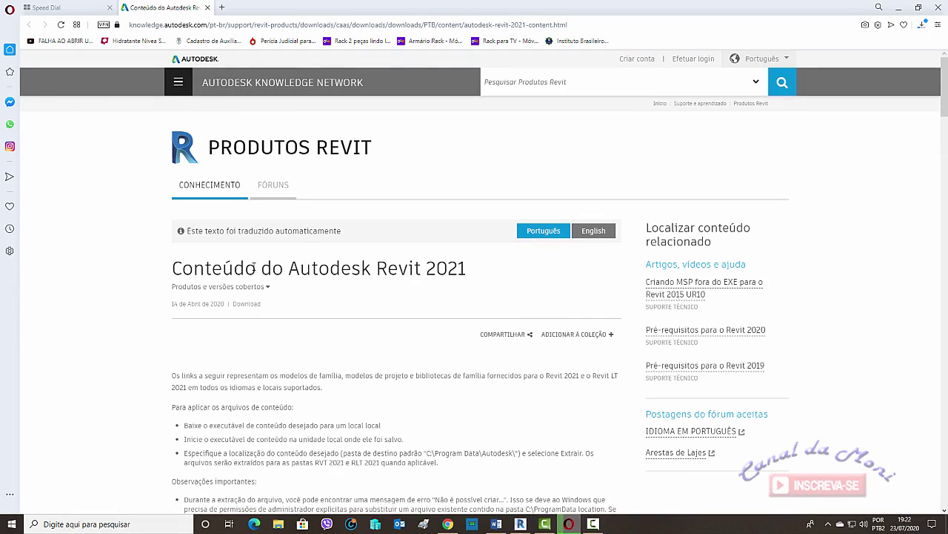
{"action": "left_click_drag", "start_coordinate": [175, 269], "coordinate": [464, 272]}
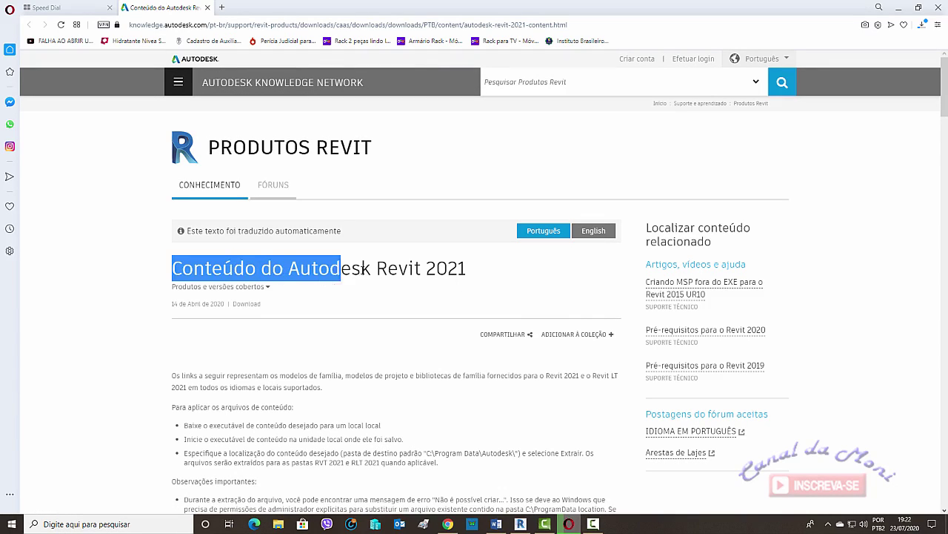
{"action": "right_click", "coordinate": [450, 266]}
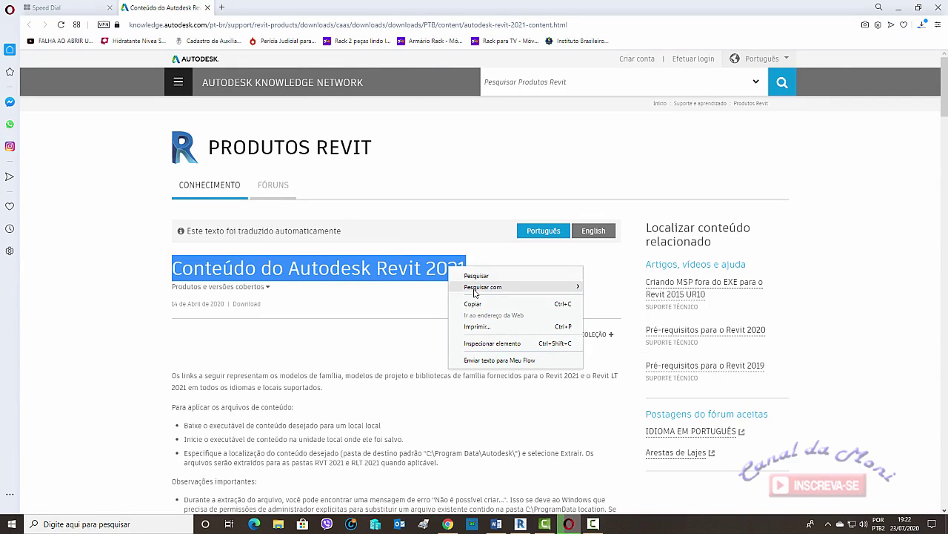
{"action": "left_click", "coordinate": [453, 299]}
Step: Paste the title into the product search box and change its year to 2020
{"action": "left_click", "coordinate": [525, 82]}
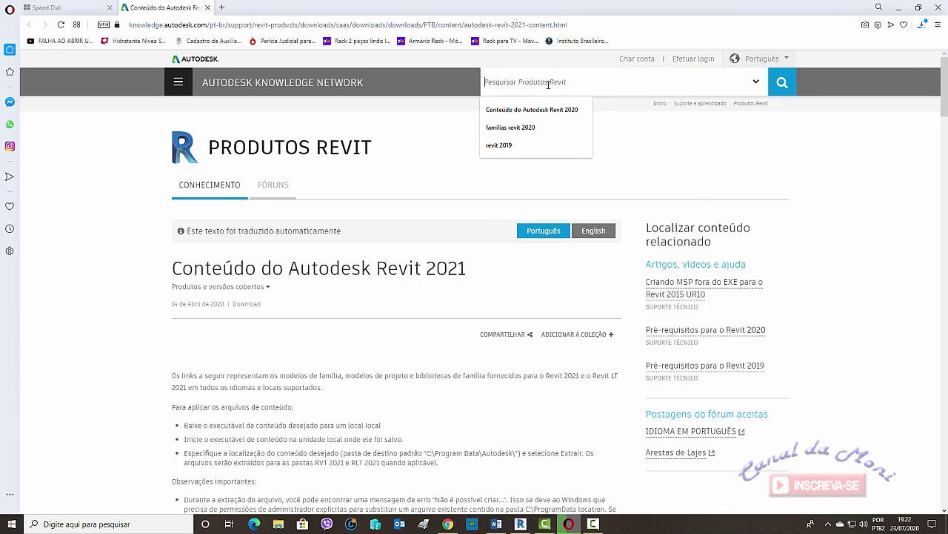
{"action": "right_click", "coordinate": [548, 85]}
{"action": "left_click", "coordinate": [570, 164]}
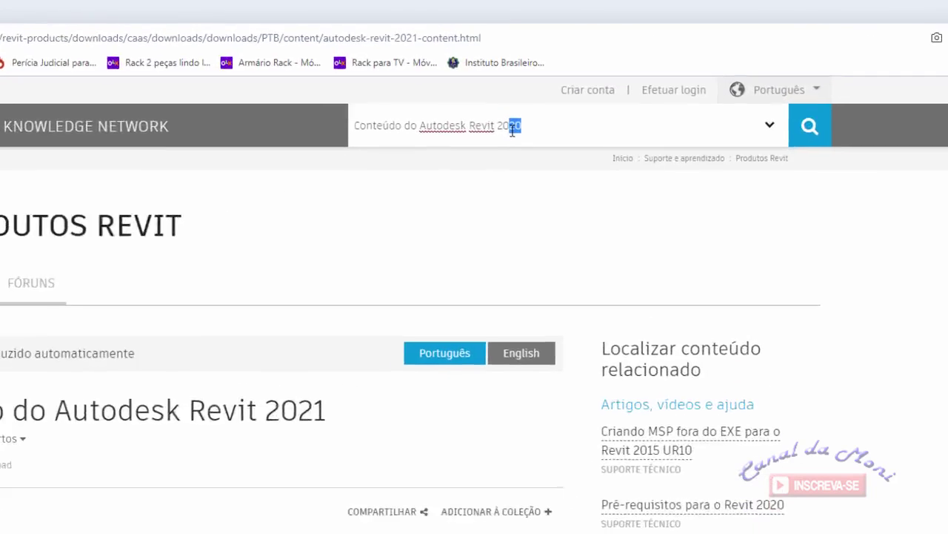
{"action": "key", "text": "BackSpace"}
{"action": "type", "text": "19"}
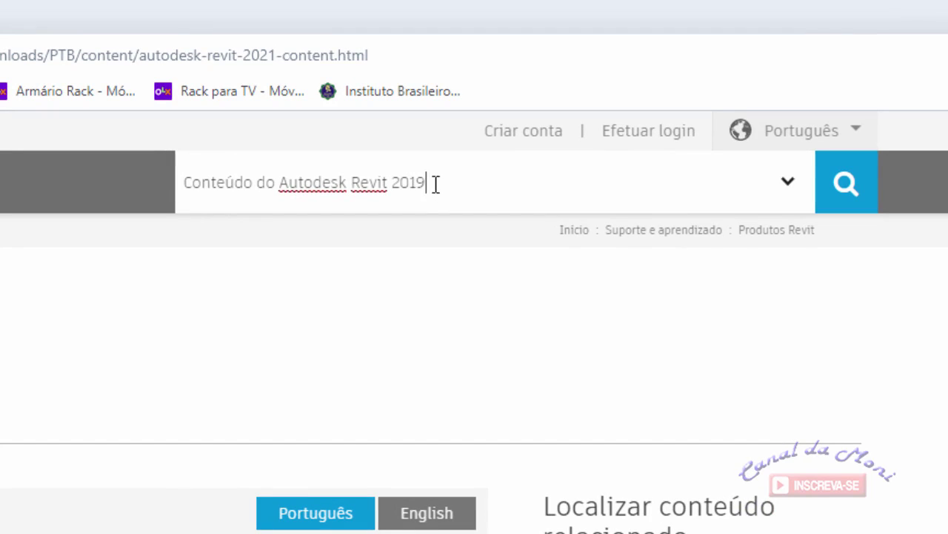
{"action": "left_click_drag", "start_coordinate": [435, 184], "coordinate": [409, 189]}
{"action": "type", "text": "20"}
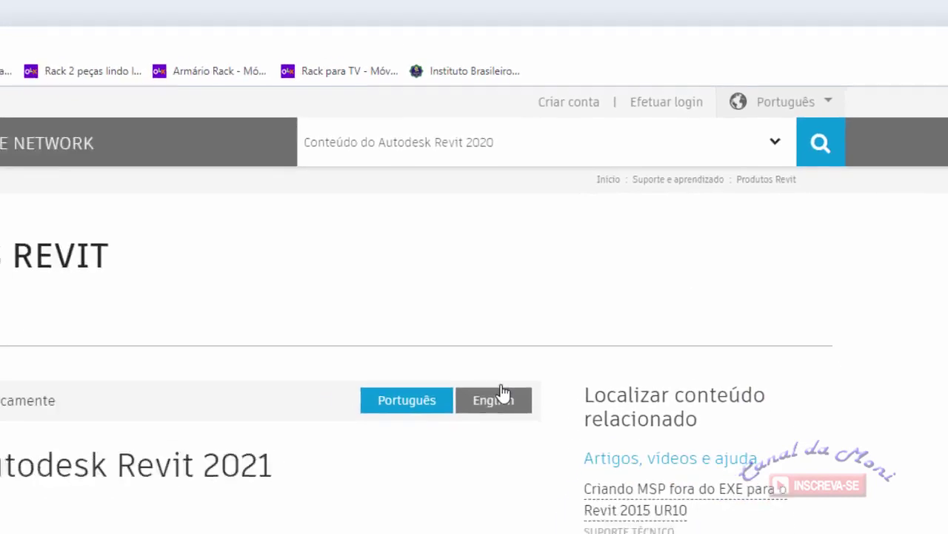
Step: Open the 'Conteúdo do Autodesk Revit 2020' result and review its PTB templates (78MB) and libraries (1,2 GB)
{"action": "scroll", "coordinate": [449, 210], "scroll_direction": "down", "scroll_amount": 1}
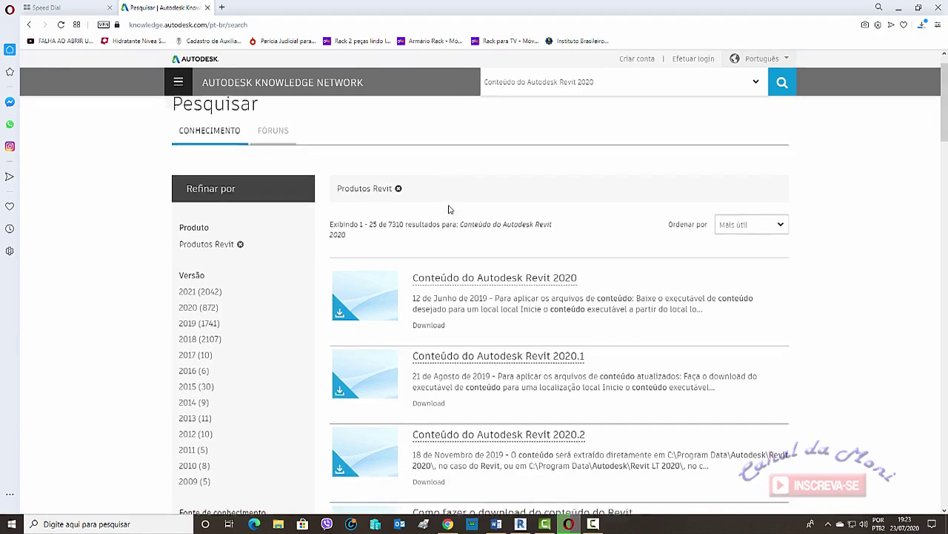
{"action": "left_click", "coordinate": [549, 270]}
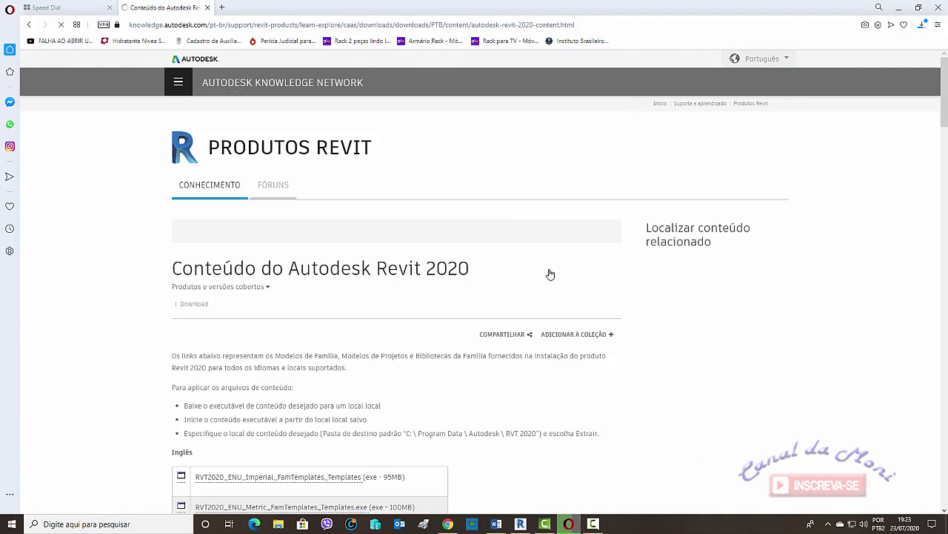
{"action": "scroll", "coordinate": [461, 239], "scroll_direction": "down", "scroll_amount": 4}
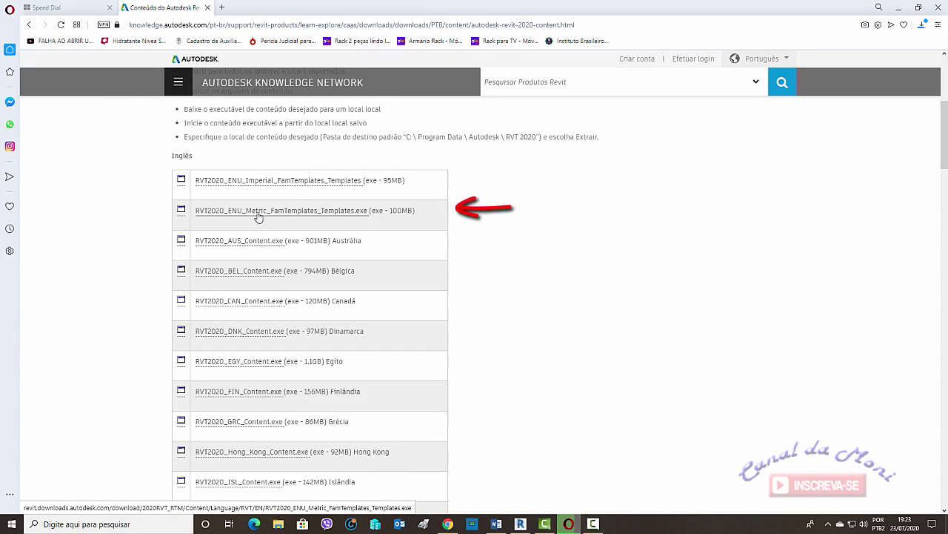
{"action": "scroll", "coordinate": [351, 186], "scroll_direction": "down", "scroll_amount": 2}
{"action": "scroll", "coordinate": [348, 171], "scroll_direction": "down", "scroll_amount": 3}
{"action": "scroll", "coordinate": [346, 162], "scroll_direction": "down", "scroll_amount": 3}
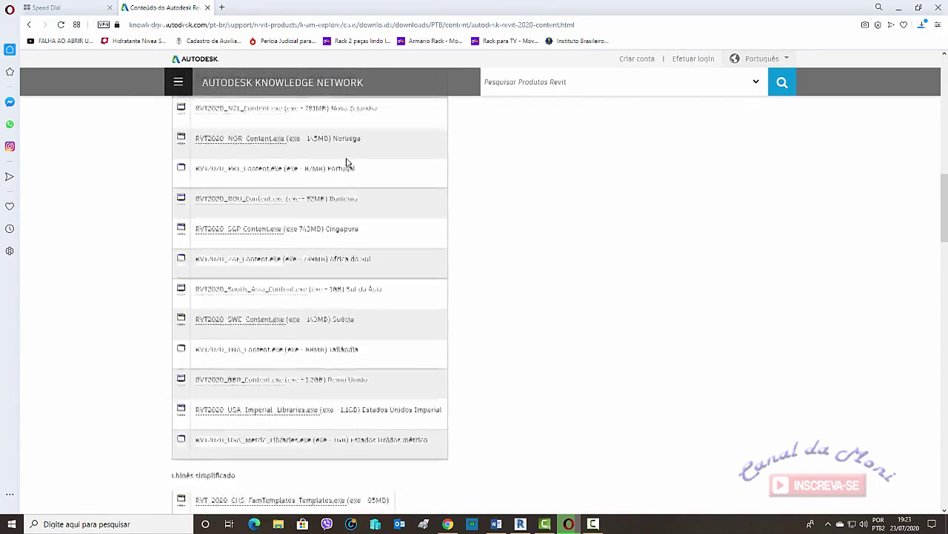
{"action": "scroll", "coordinate": [346, 162], "scroll_direction": "down", "scroll_amount": 2}
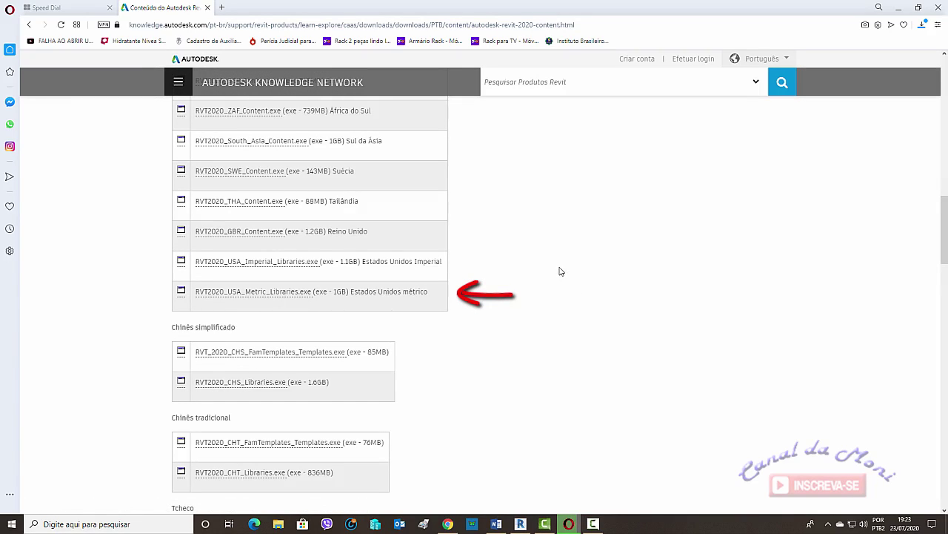
{"action": "scroll", "coordinate": [560, 269], "scroll_direction": "down", "scroll_amount": 2}
{"action": "scroll", "coordinate": [560, 270], "scroll_direction": "down", "scroll_amount": 2}
{"action": "scroll", "coordinate": [299, 267], "scroll_direction": "down", "scroll_amount": 2}
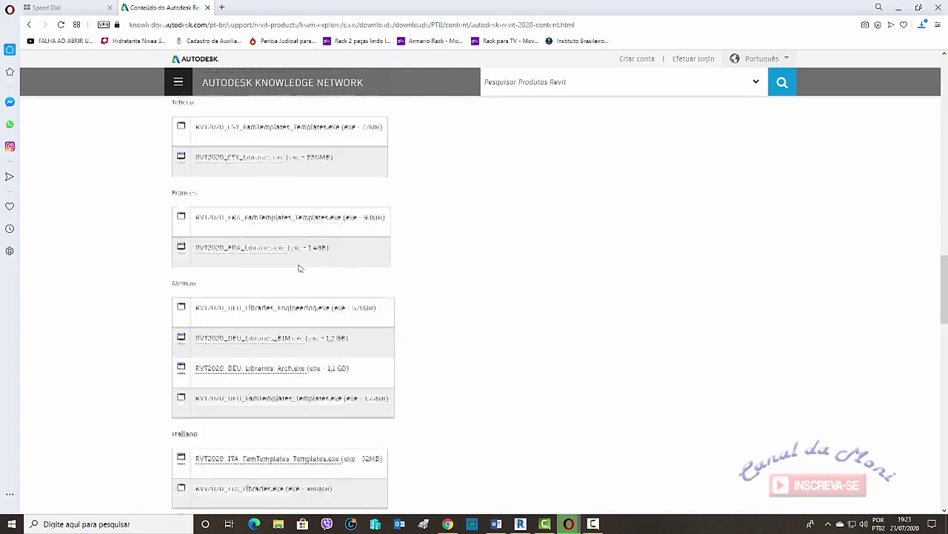
{"action": "scroll", "coordinate": [297, 267], "scroll_direction": "down", "scroll_amount": 3}
{"action": "scroll", "coordinate": [298, 266], "scroll_direction": "down", "scroll_amount": 3}
{"action": "scroll", "coordinate": [298, 260], "scroll_direction": "down", "scroll_amount": 3}
{"action": "scroll", "coordinate": [301, 248], "scroll_direction": "up", "scroll_amount": 1}
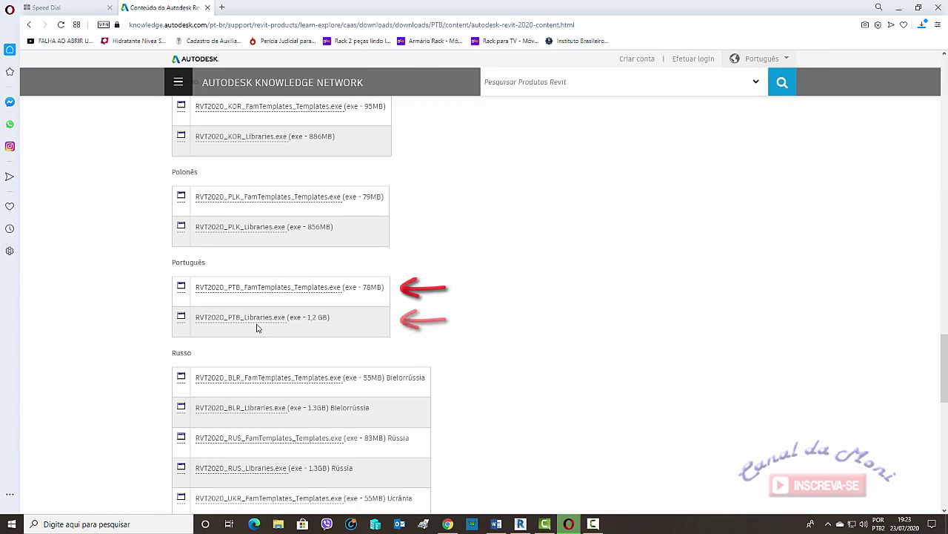
{"action": "scroll", "coordinate": [644, 194], "scroll_direction": "up", "scroll_amount": 5}
{"action": "scroll", "coordinate": [642, 194], "scroll_direction": "up", "scroll_amount": 5}
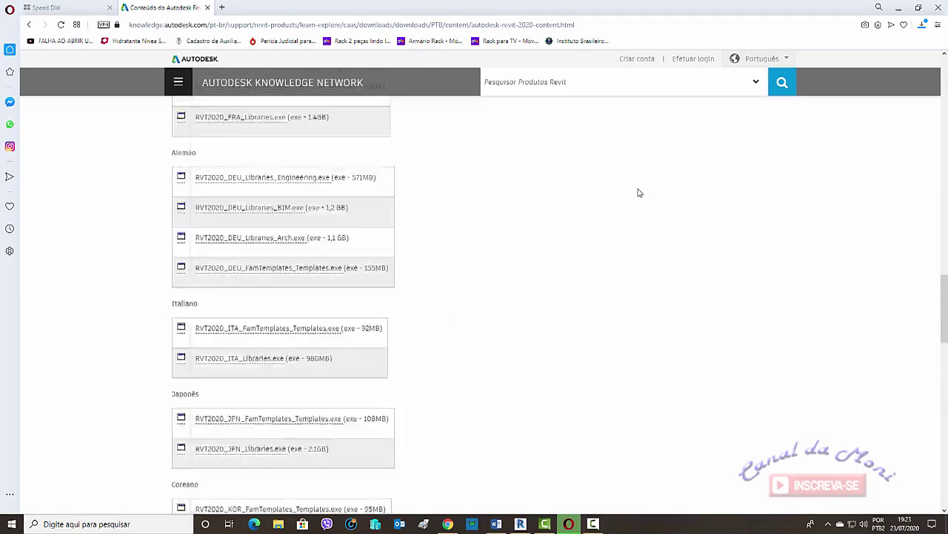
{"action": "scroll", "coordinate": [641, 194], "scroll_direction": "up", "scroll_amount": 5}
{"action": "scroll", "coordinate": [640, 194], "scroll_direction": "up", "scroll_amount": 5}
{"action": "scroll", "coordinate": [641, 195], "scroll_direction": "up", "scroll_amount": 15}
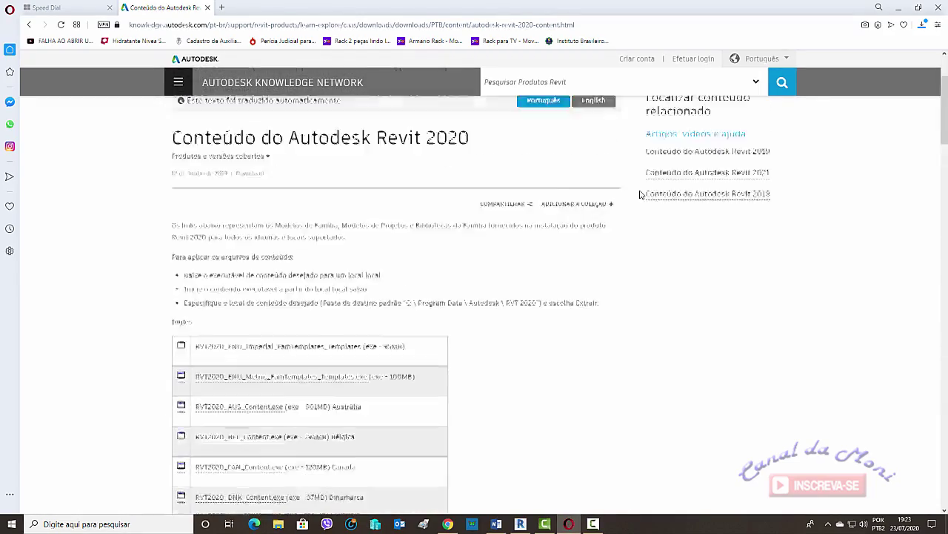
Step: Show the finished RVT2021_PTB_Libraries.exe download in its Arquivos Revit 2021 folder, then close the Revit window
{"action": "left_click", "coordinate": [923, 28]}
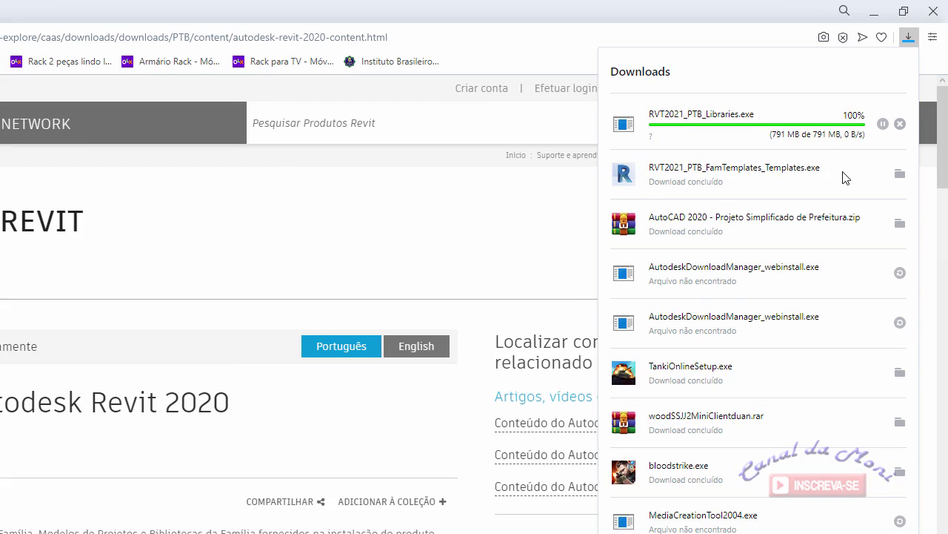
{"action": "left_click", "coordinate": [701, 123]}
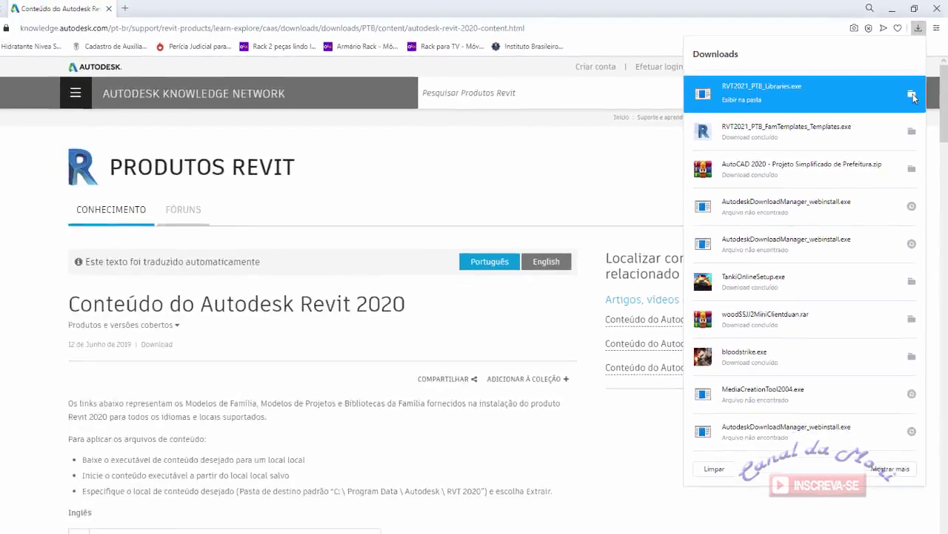
{"action": "left_click", "coordinate": [908, 124]}
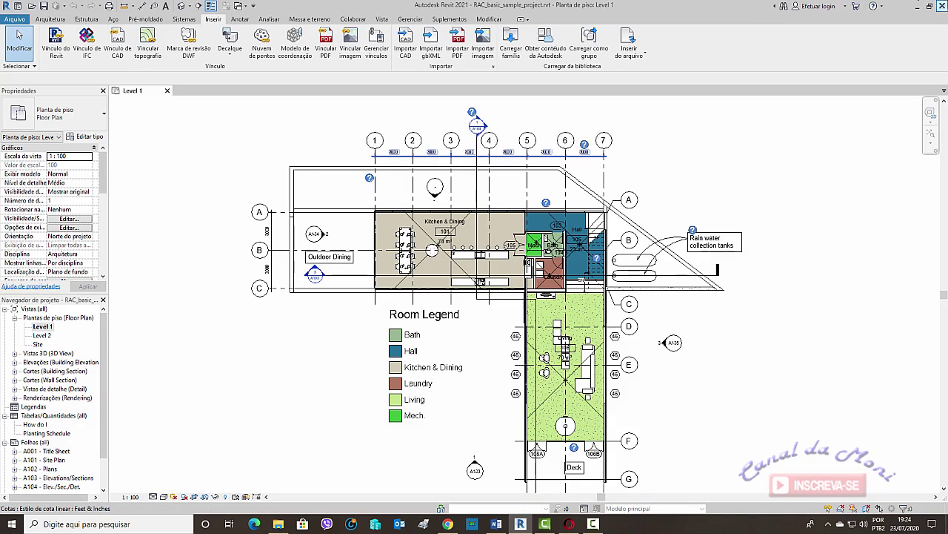
{"action": "left_click", "coordinate": [943, 6]}
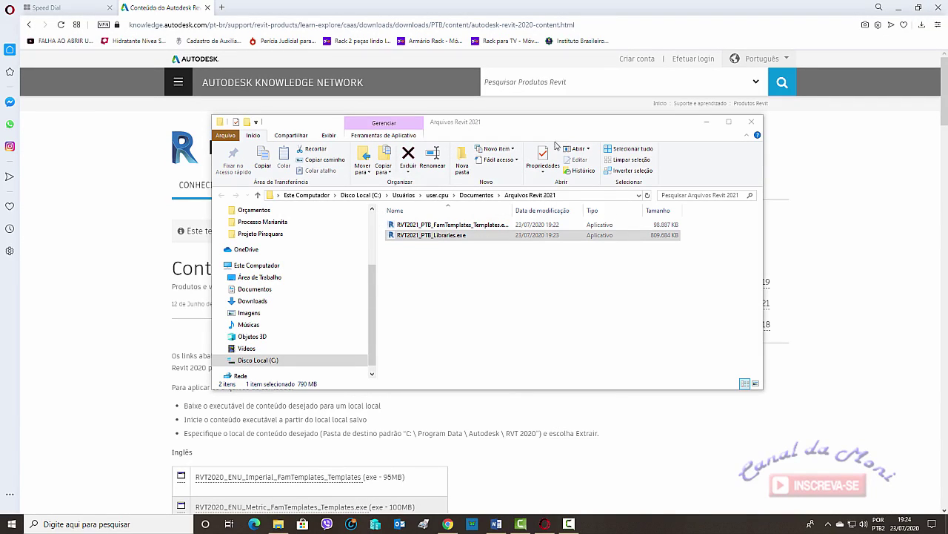
Step: Run RVT2021_PTB_Libraries.exe as administrator and extract its Brazil family content to C:\ProgramData\Autodesk
{"action": "left_click", "coordinate": [902, 8]}
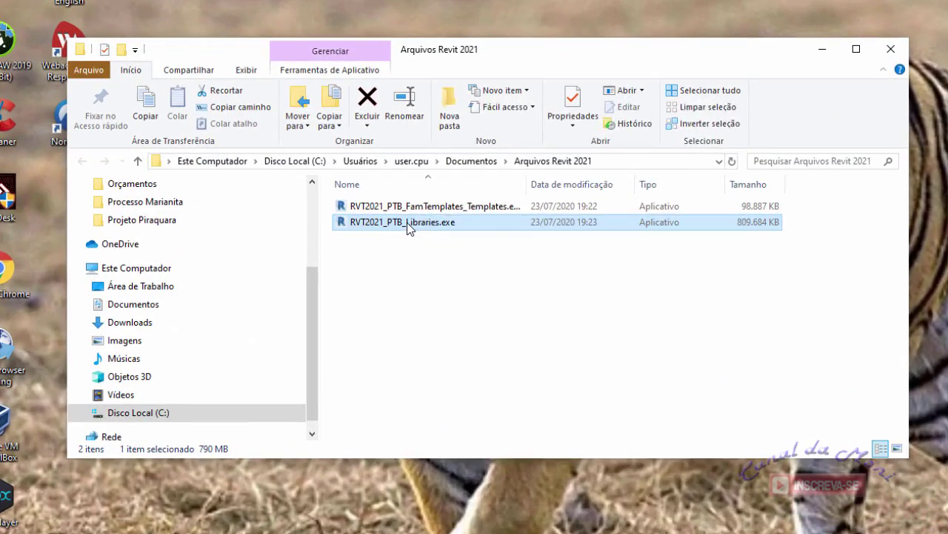
{"action": "right_click", "coordinate": [408, 229]}
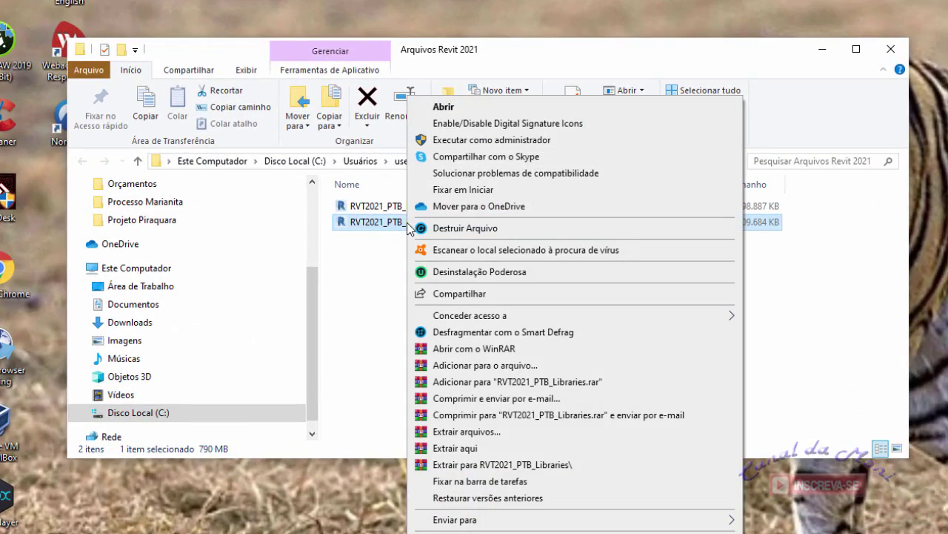
{"action": "left_click", "coordinate": [458, 140]}
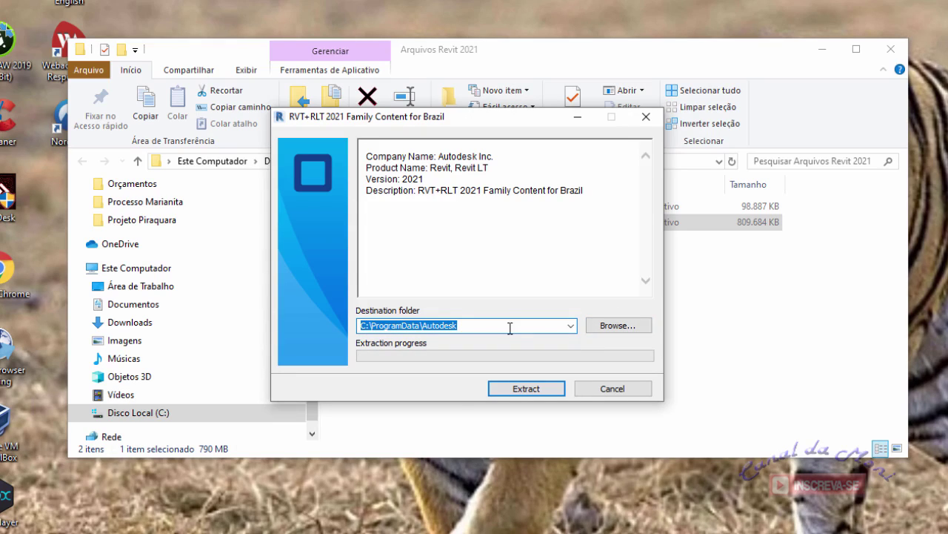
{"action": "left_click", "coordinate": [529, 390]}
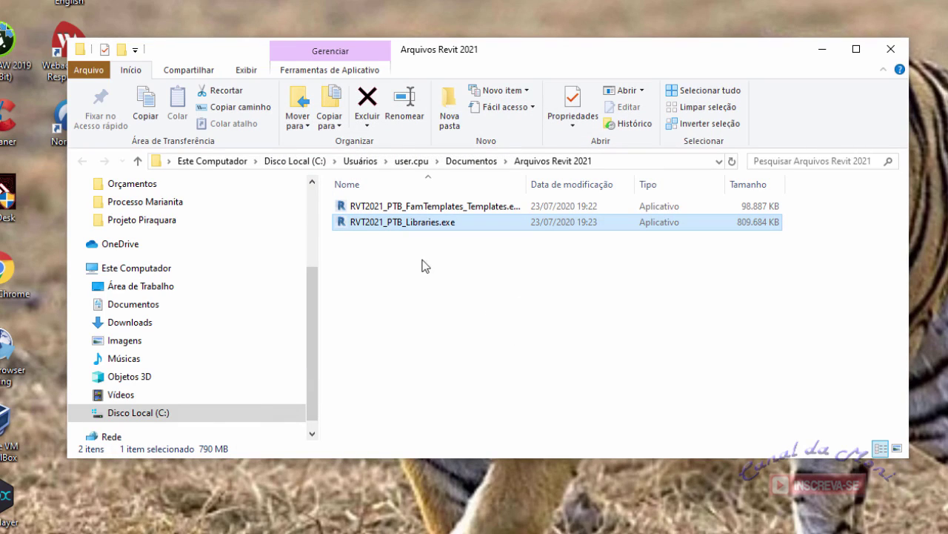
Step: Run RVT2021_PTB_FamTemplates_Templates.exe as administrator and extract it to C:\ProgramData\Autodesk
{"action": "left_click", "coordinate": [420, 209]}
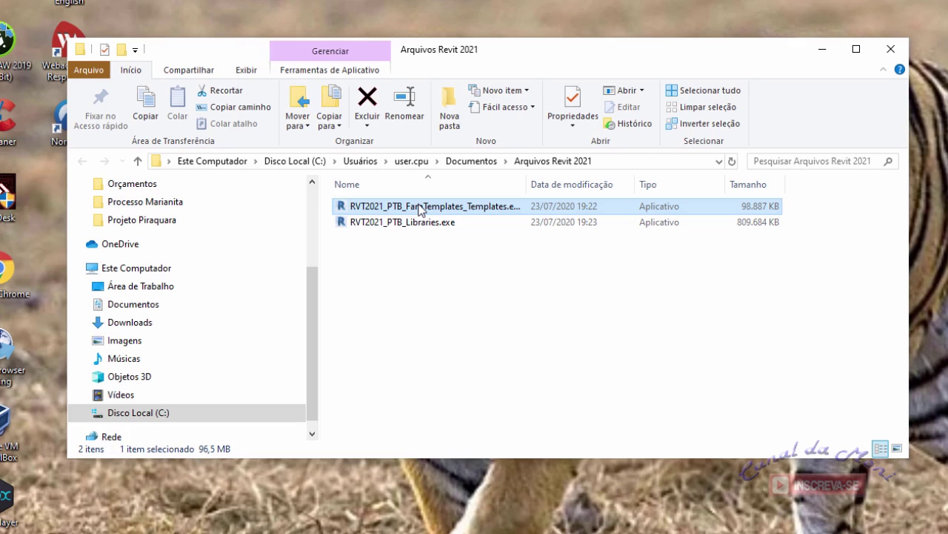
{"action": "right_click", "coordinate": [419, 209]}
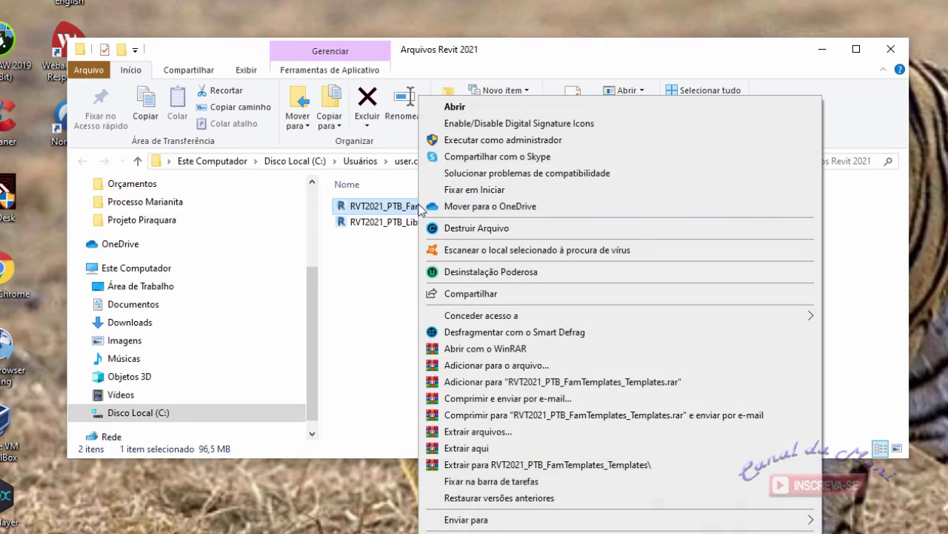
{"action": "left_click", "coordinate": [459, 140]}
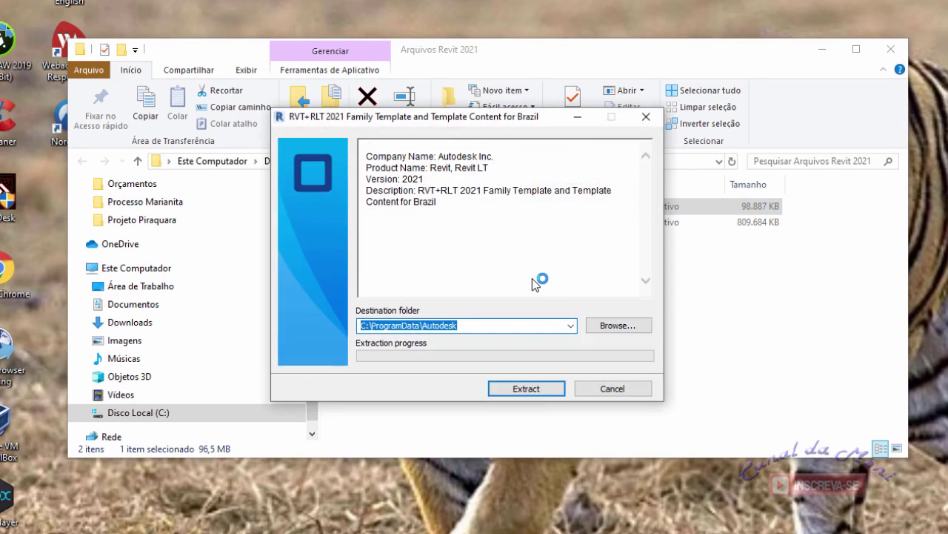
{"action": "left_click", "coordinate": [518, 383]}
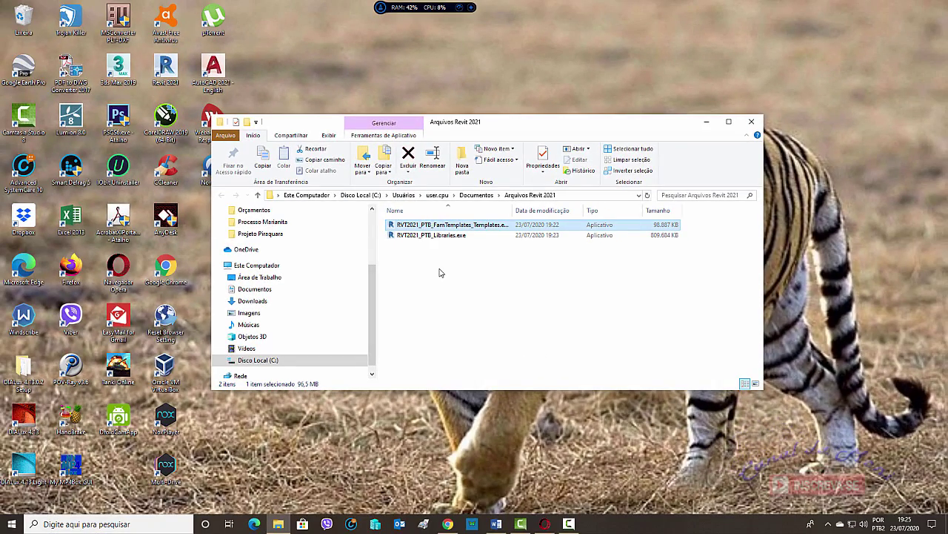
Step: Close the Arquivos Revit 2021 folder, launch Revit 2021 and open RAC_basic_sample_project.rvt from recent files
{"action": "left_click", "coordinate": [751, 120]}
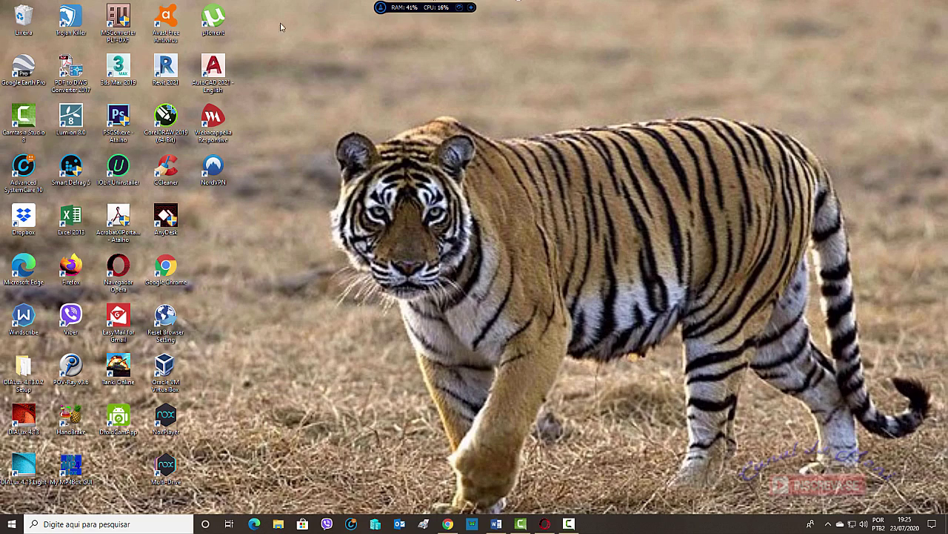
{"action": "double_click", "coordinate": [166, 72]}
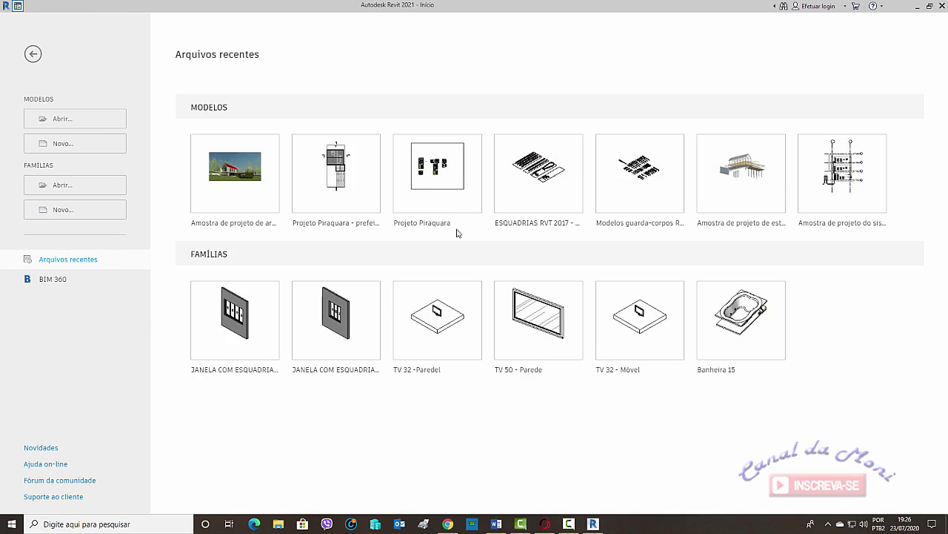
{"action": "left_click", "coordinate": [241, 178]}
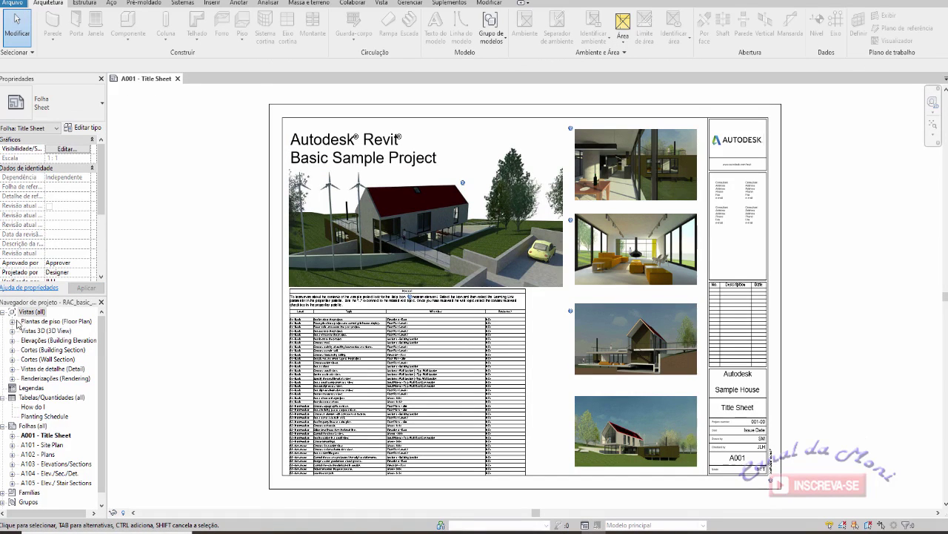
Step: Open the Level 1 floor plan view from the Project Browser
{"action": "left_click", "coordinate": [12, 322]}
{"action": "double_click", "coordinate": [42, 331]}
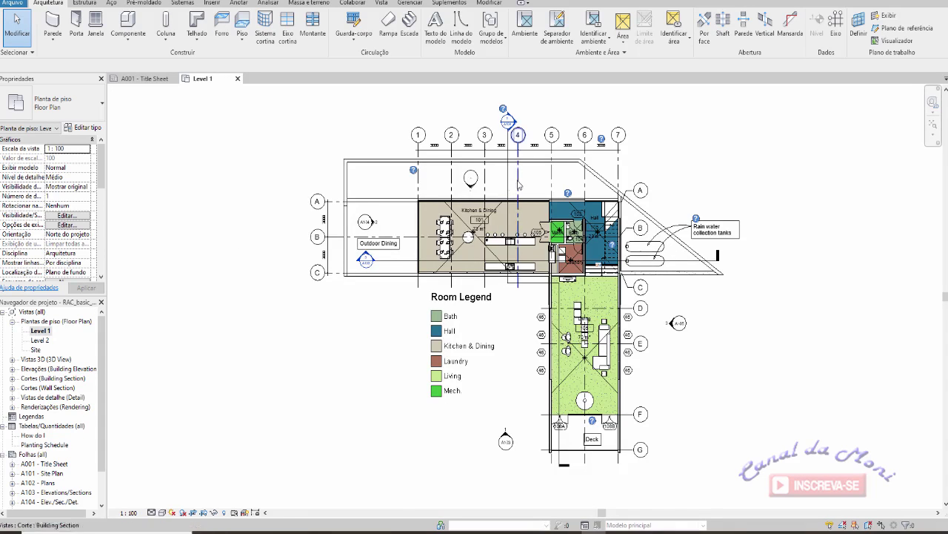
{"action": "scroll", "coordinate": [474, 199], "scroll_direction": "up", "scroll_amount": 3}
{"action": "scroll", "coordinate": [386, 197], "scroll_direction": "up", "scroll_amount": 2}
{"action": "scroll", "coordinate": [310, 196], "scroll_direction": "up", "scroll_amount": 2}
{"action": "scroll", "coordinate": [310, 196], "scroll_direction": "up", "scroll_amount": 3}
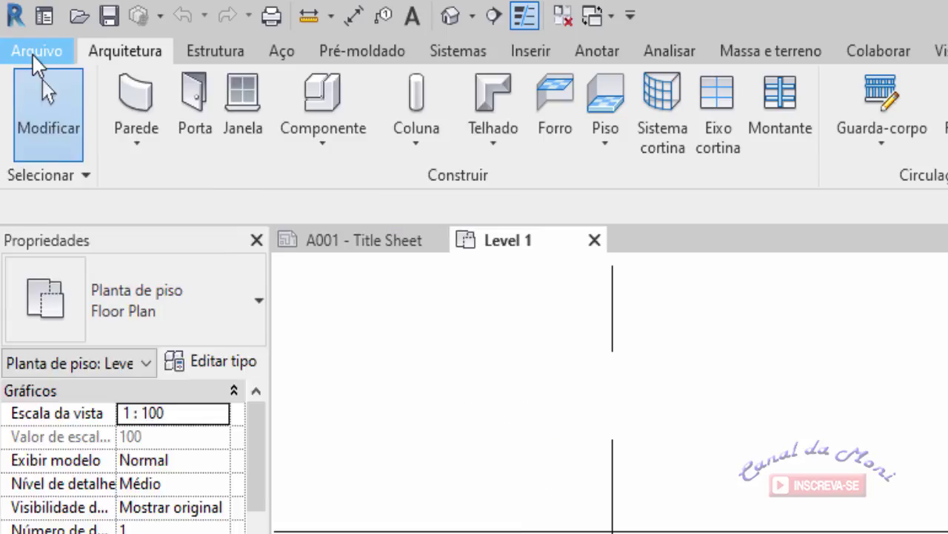
Step: In the Open Family dialog, preview curtain-wall, passage and roll-up doors in the Portas folder
{"action": "left_click", "coordinate": [12, 4]}
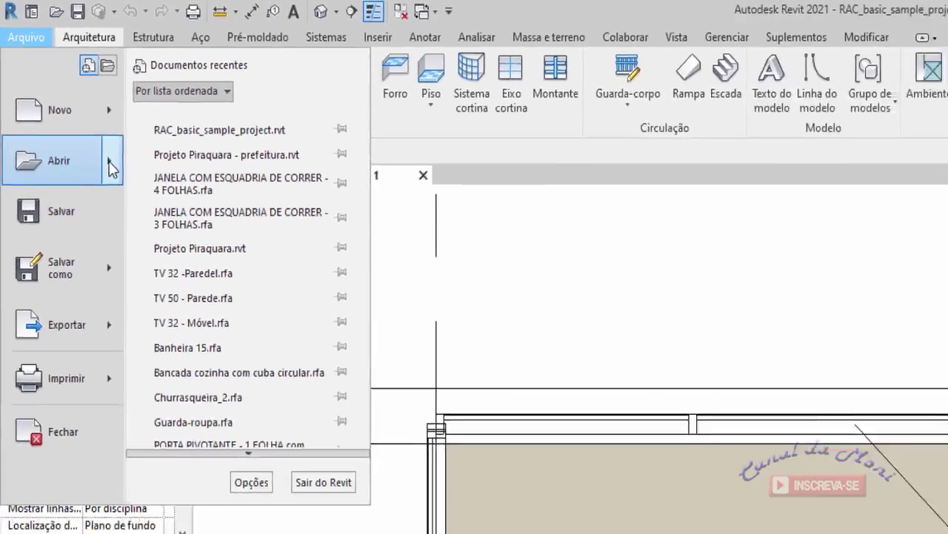
{"action": "mouse_move", "coordinate": [59, 160]}
{"action": "left_click", "coordinate": [178, 168]}
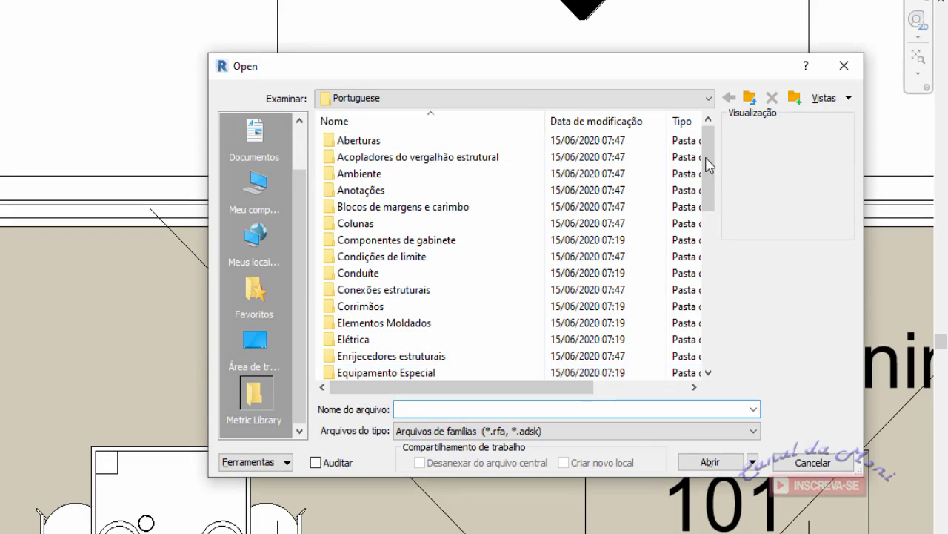
{"action": "left_click_drag", "start_coordinate": [708, 165], "coordinate": [716, 349]}
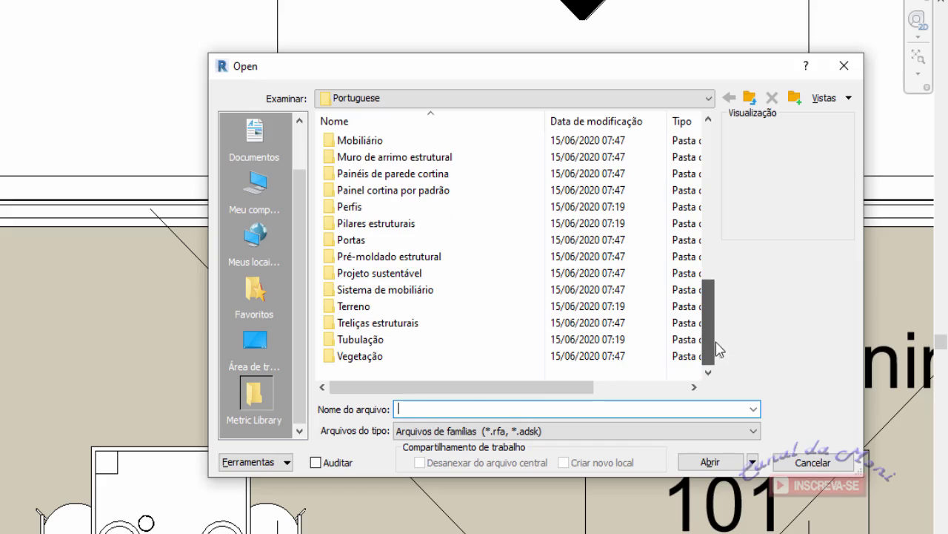
{"action": "double_click", "coordinate": [349, 241]}
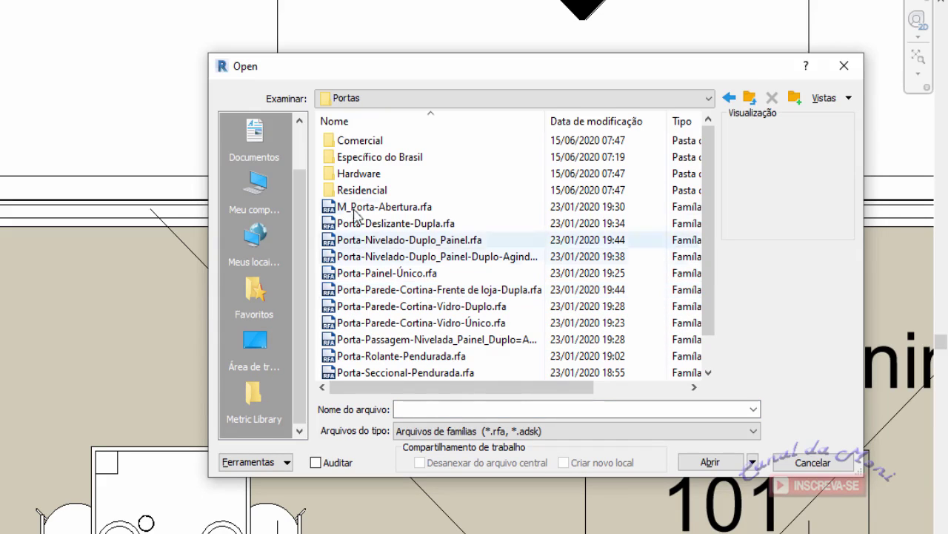
{"action": "left_click", "coordinate": [413, 291]}
{"action": "left_click", "coordinate": [412, 321]}
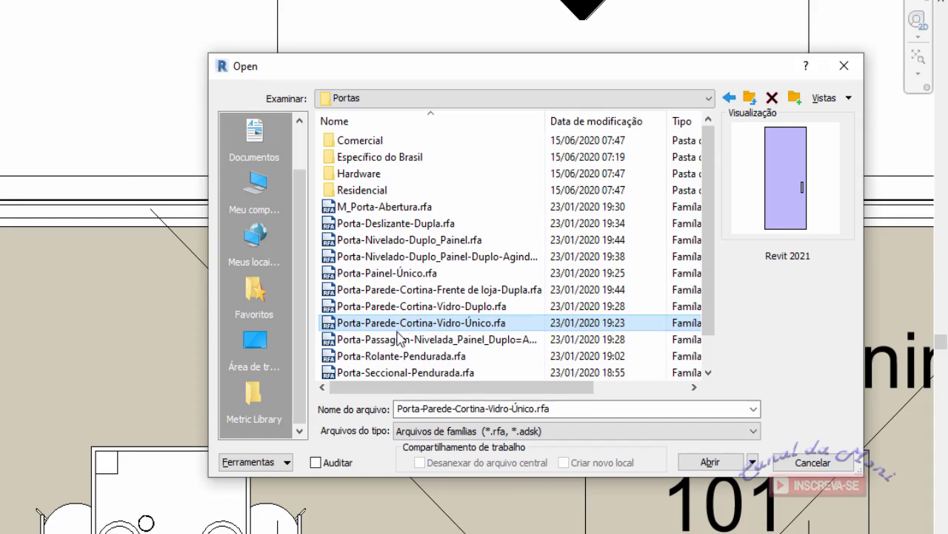
{"action": "left_click", "coordinate": [398, 338]}
{"action": "left_click", "coordinate": [370, 356]}
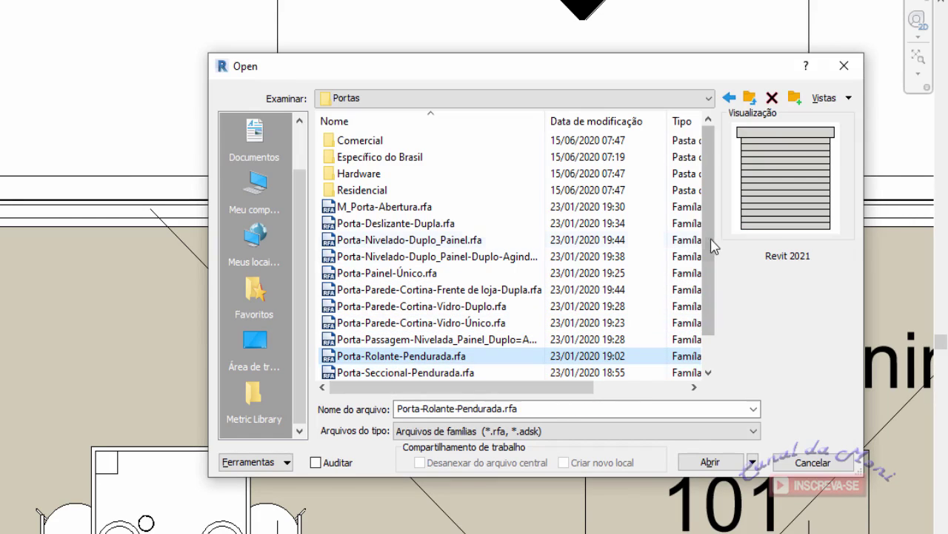
Step: Preview Comercial doors Porta-Externa-Dupla, revolving and Porta-Externa-Simples-Duas-Leves, then cancel without opening
{"action": "mouse_move", "coordinate": [712, 247]}
{"action": "left_mouse_down"}
{"action": "mouse_move", "coordinate": [713, 297]}
{"action": "mouse_move", "coordinate": [731, 200]}
{"action": "left_mouse_up"}
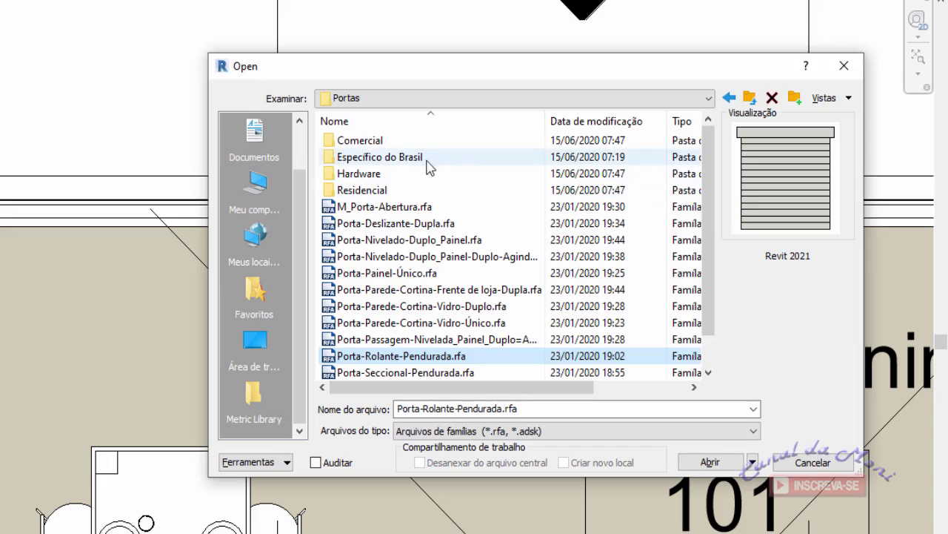
{"action": "double_click", "coordinate": [355, 140]}
{"action": "left_click", "coordinate": [366, 140]}
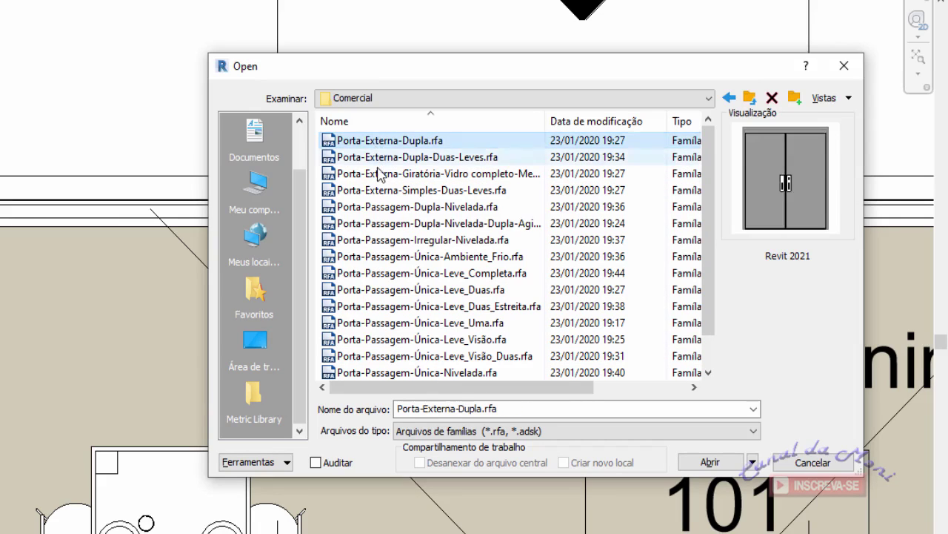
{"action": "left_click", "coordinate": [380, 174]}
{"action": "left_click", "coordinate": [382, 190]}
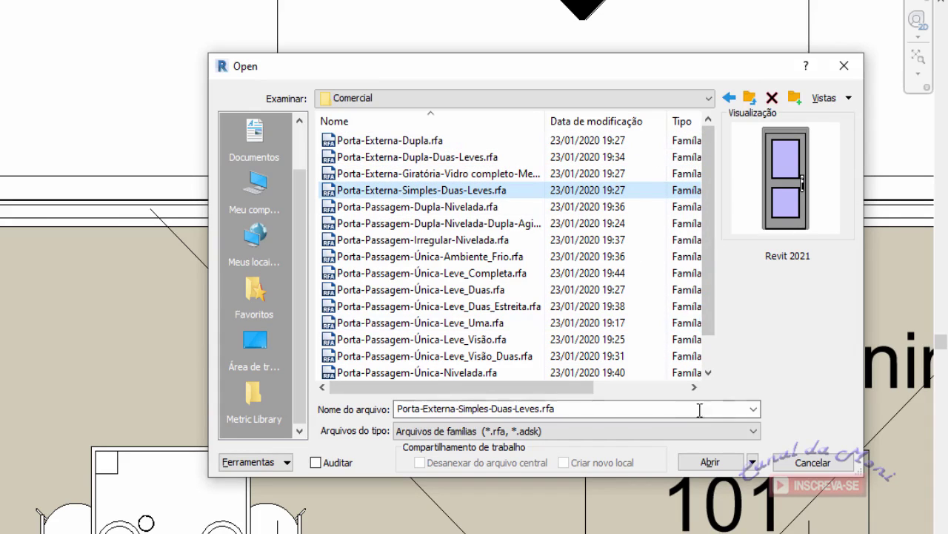
{"action": "left_click", "coordinate": [818, 467]}
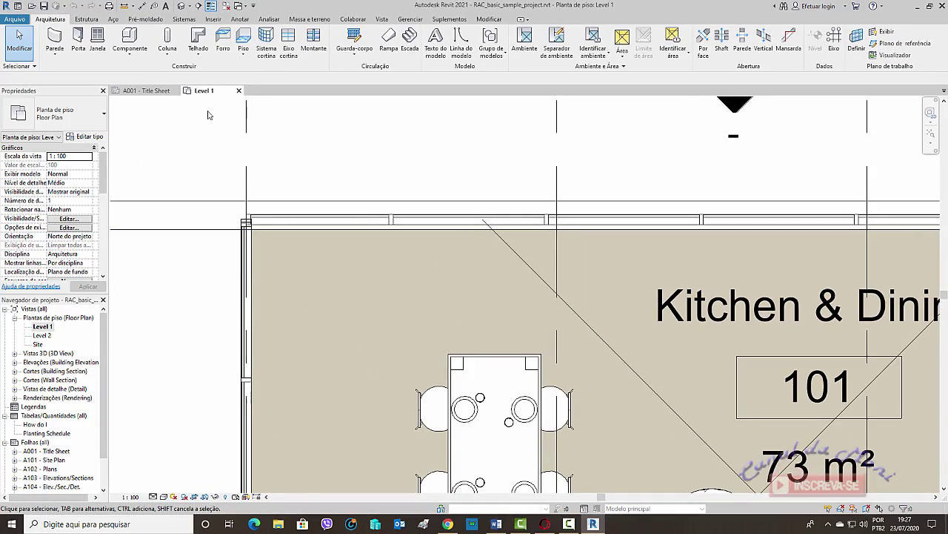
{"action": "scroll", "coordinate": [254, 123], "scroll_direction": "down", "scroll_amount": 2}
{"action": "scroll", "coordinate": [367, 161], "scroll_direction": "down", "scroll_amount": 2}
{"action": "scroll", "coordinate": [429, 237], "scroll_direction": "down", "scroll_amount": 2}
{"action": "scroll", "coordinate": [446, 257], "scroll_direction": "down", "scroll_amount": 1}
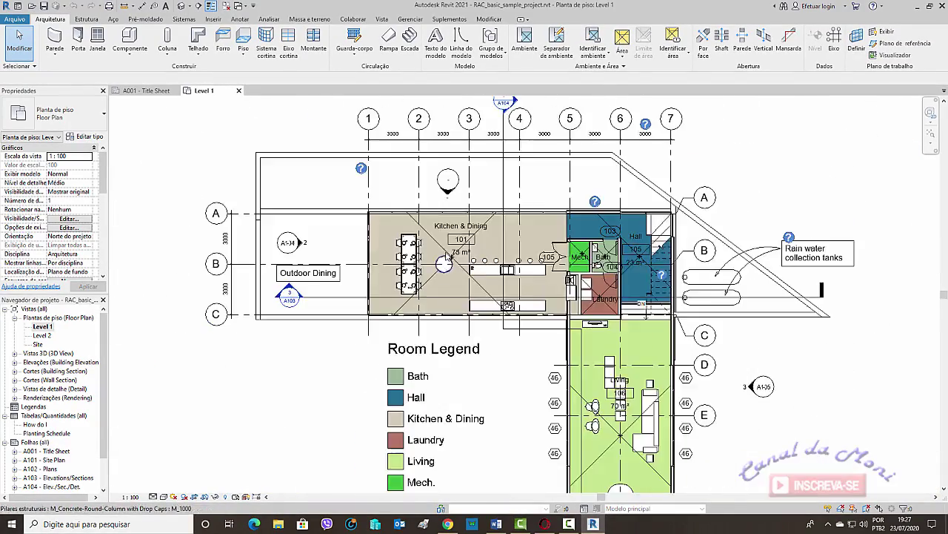
{"action": "scroll", "coordinate": [447, 258], "scroll_direction": "down", "scroll_amount": 1}
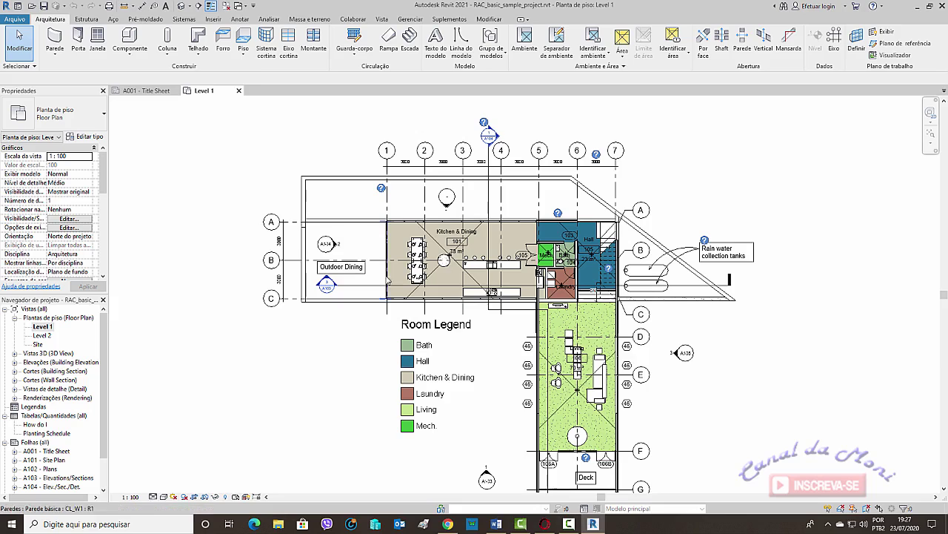
{"action": "scroll", "coordinate": [356, 246], "scroll_direction": "down", "scroll_amount": 1}
{"action": "scroll", "coordinate": [356, 246], "scroll_direction": "down", "scroll_amount": 1}
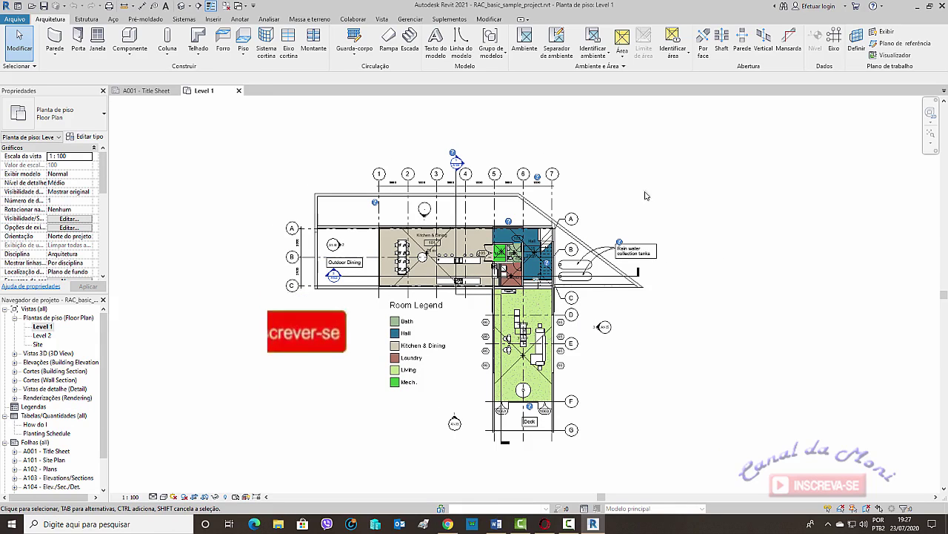